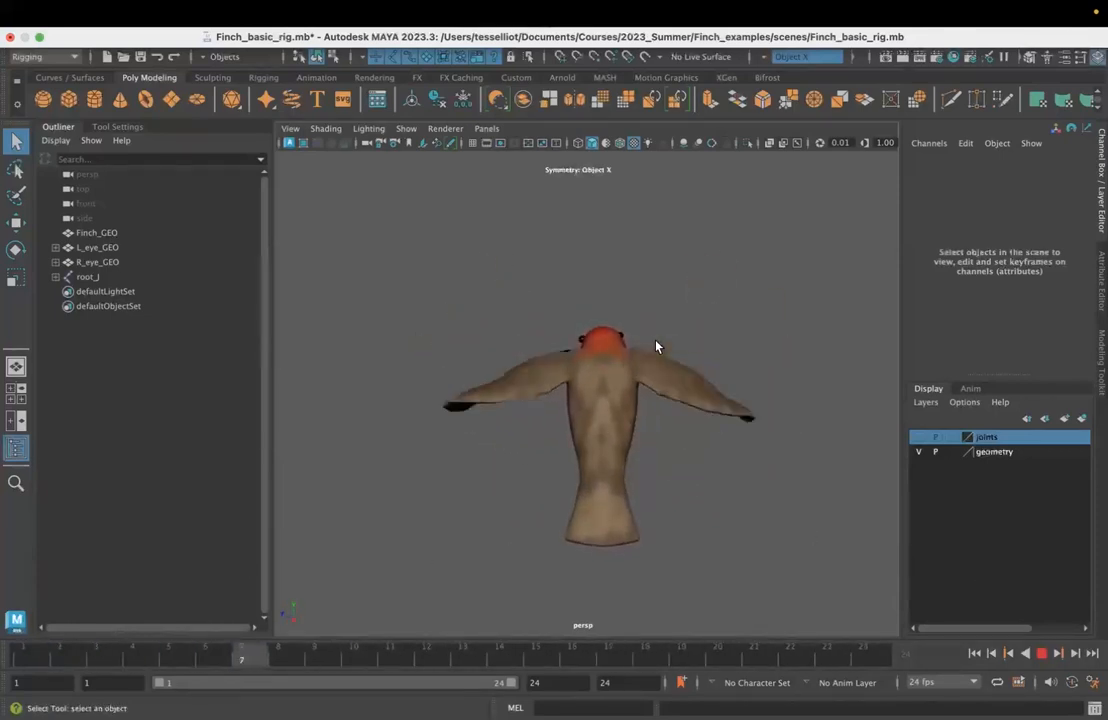
# Play the finch's looping wing-flap animation, examining its motion from behind and from the front
pyautogui.keyDown('alt'); pyautogui.moveTo(539, 428); pyautogui.dragTo(640, 438); pyautogui.keyUp('alt')
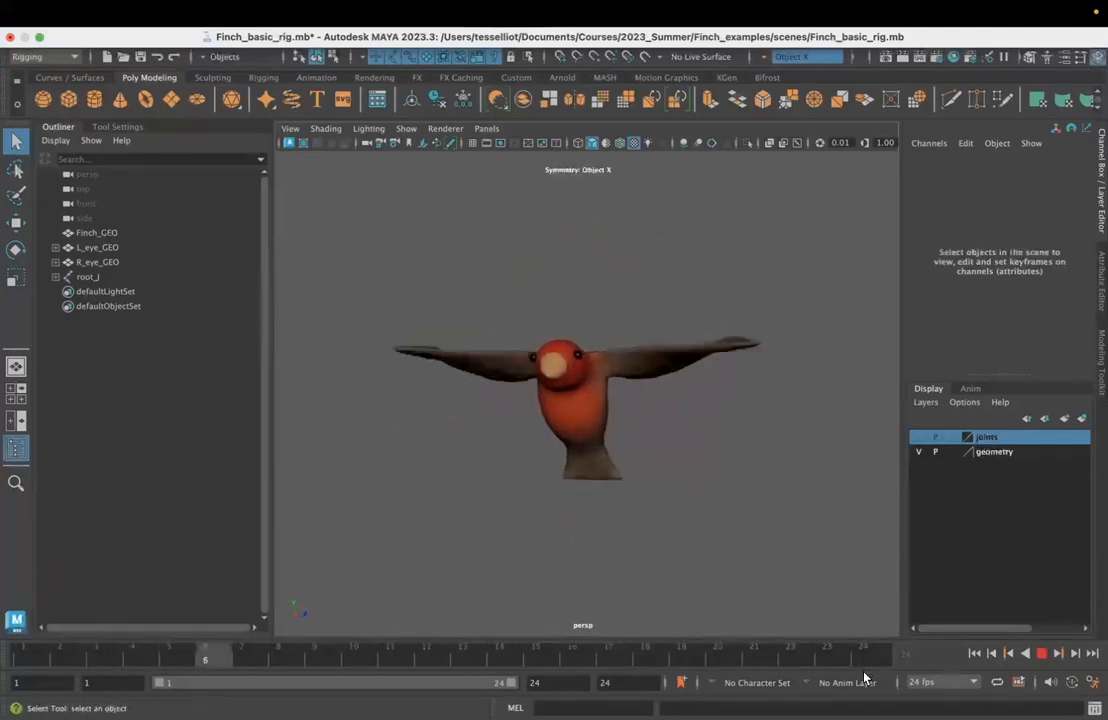
pyautogui.click(1050, 653)
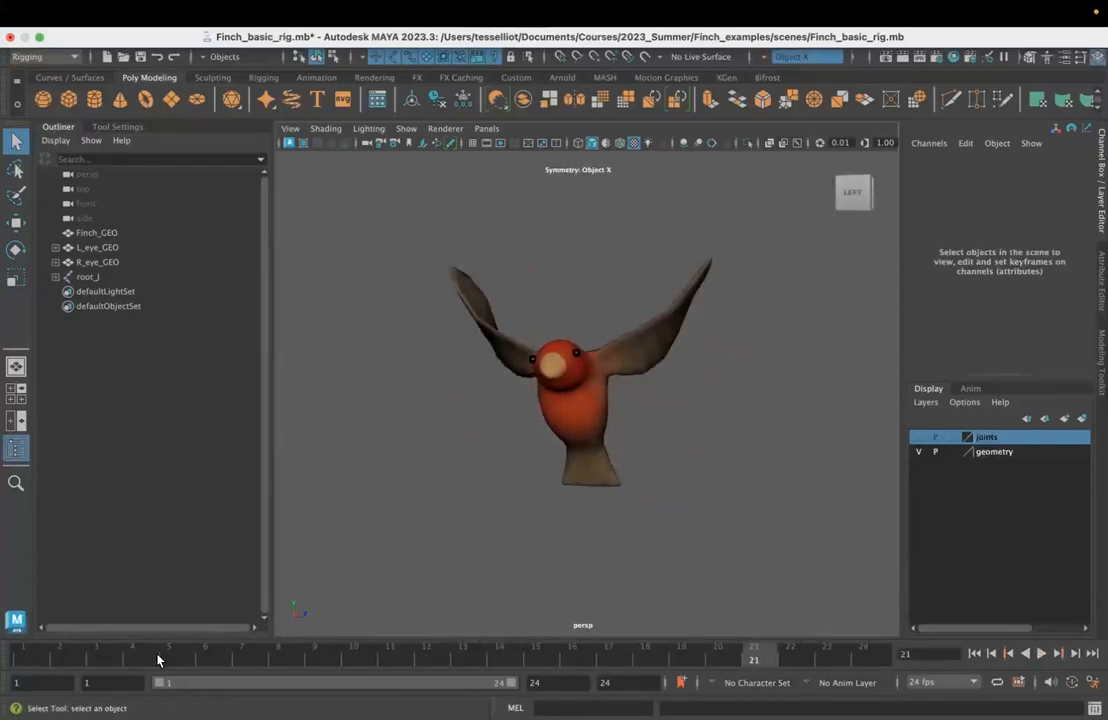
pyautogui.hotkey('alt', 'v')
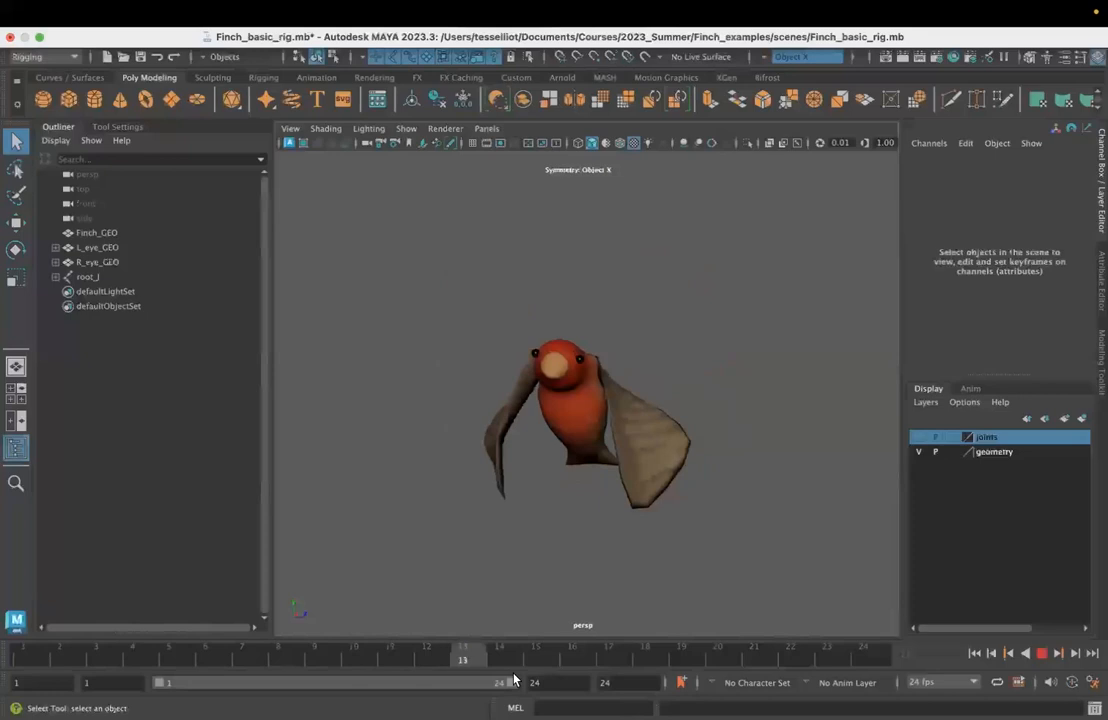
pyautogui.hotkey('alt', 'v')
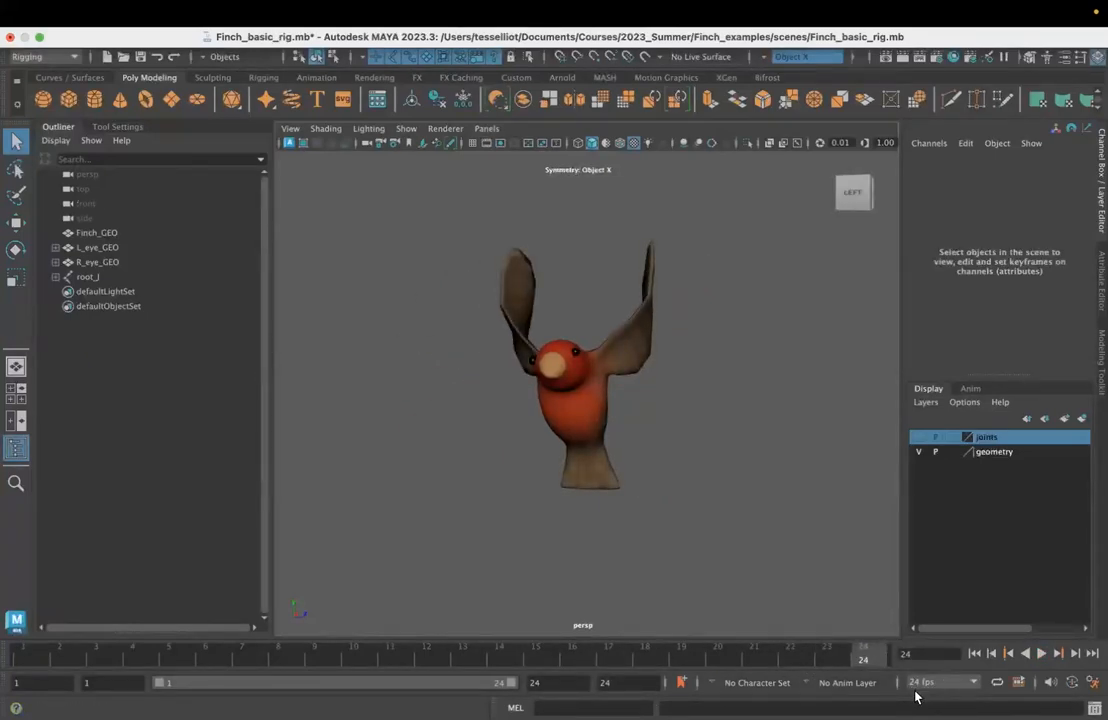
# Review the Time Slider preferences for frame rate, playback range and animation range, save them, and check the animation end time
pyautogui.click(1095, 682)
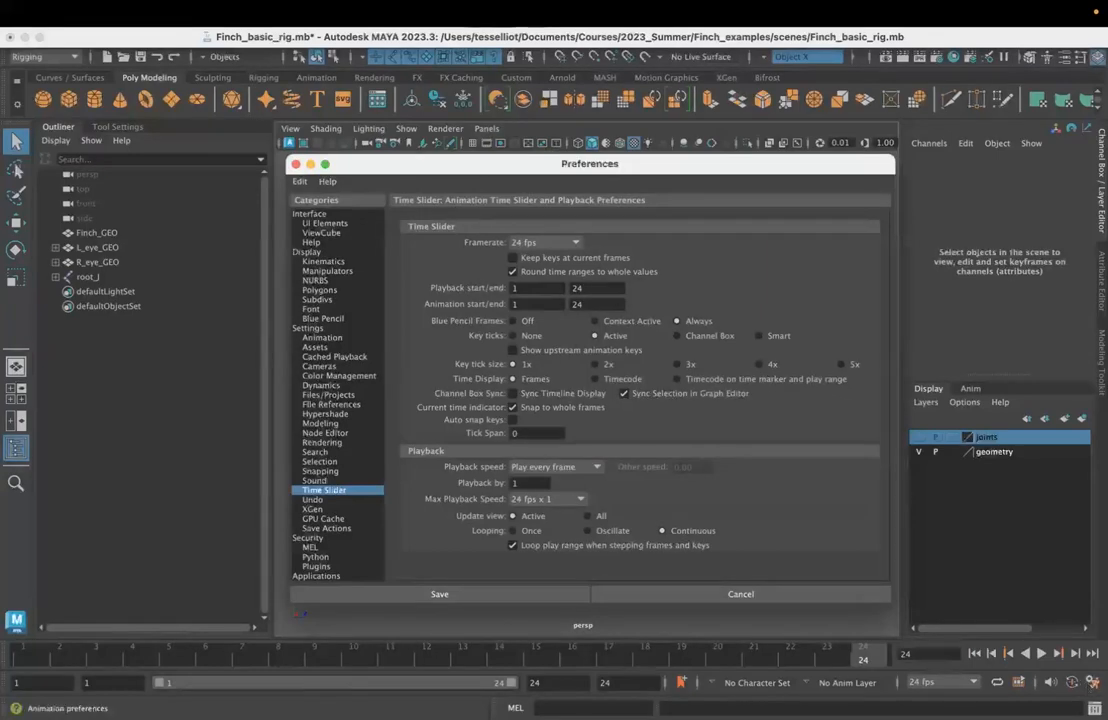
pyautogui.moveTo(545, 166); pyautogui.dragTo(480, 134)
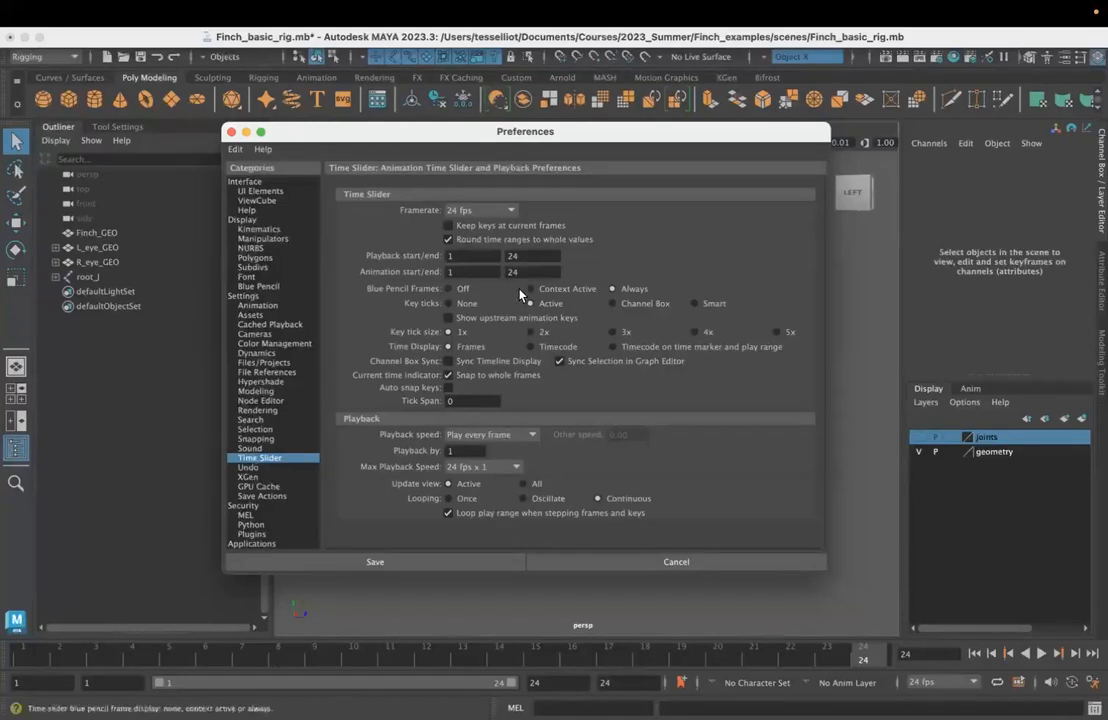
pyautogui.moveTo(523, 257)
pyautogui.mouseDown()
pyautogui.moveTo(507, 257)
pyautogui.moveTo(507, 272)
pyautogui.mouseUp()
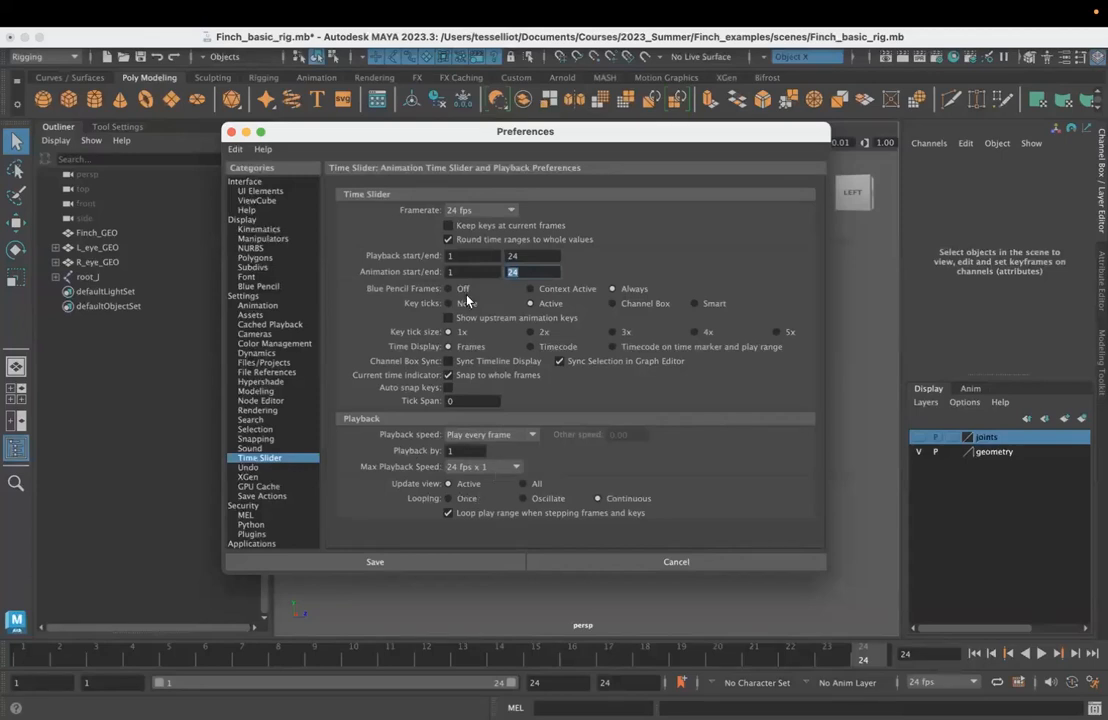
pyautogui.click(458, 558)
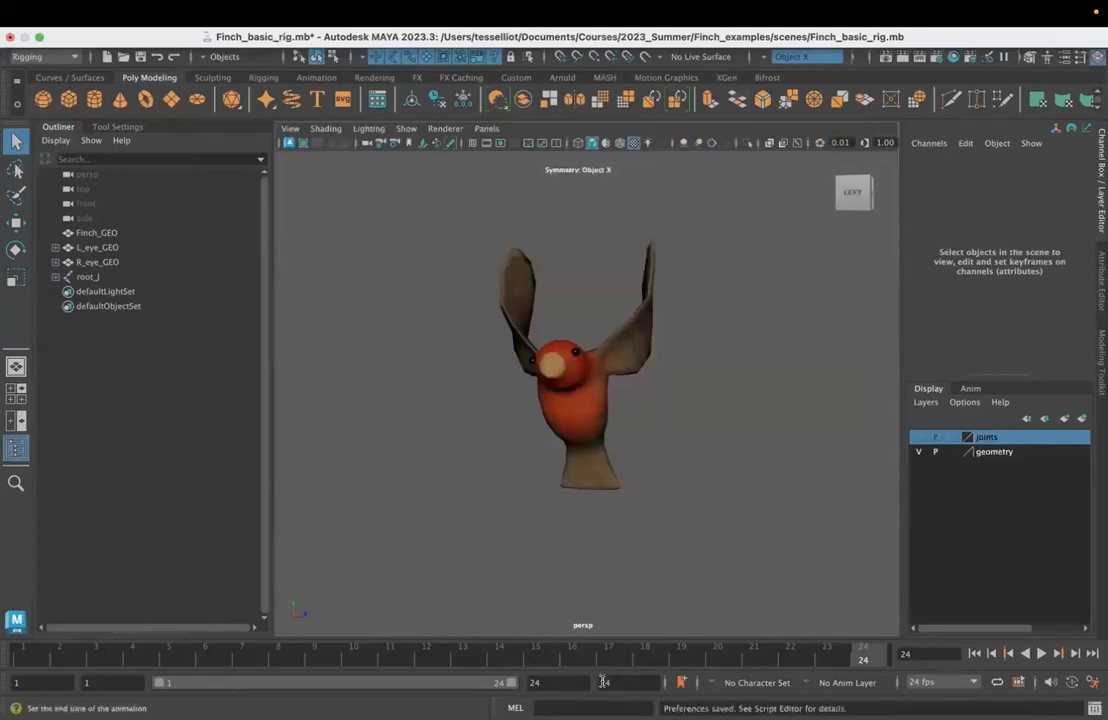
pyautogui.moveTo(617, 685); pyautogui.dragTo(595, 683)
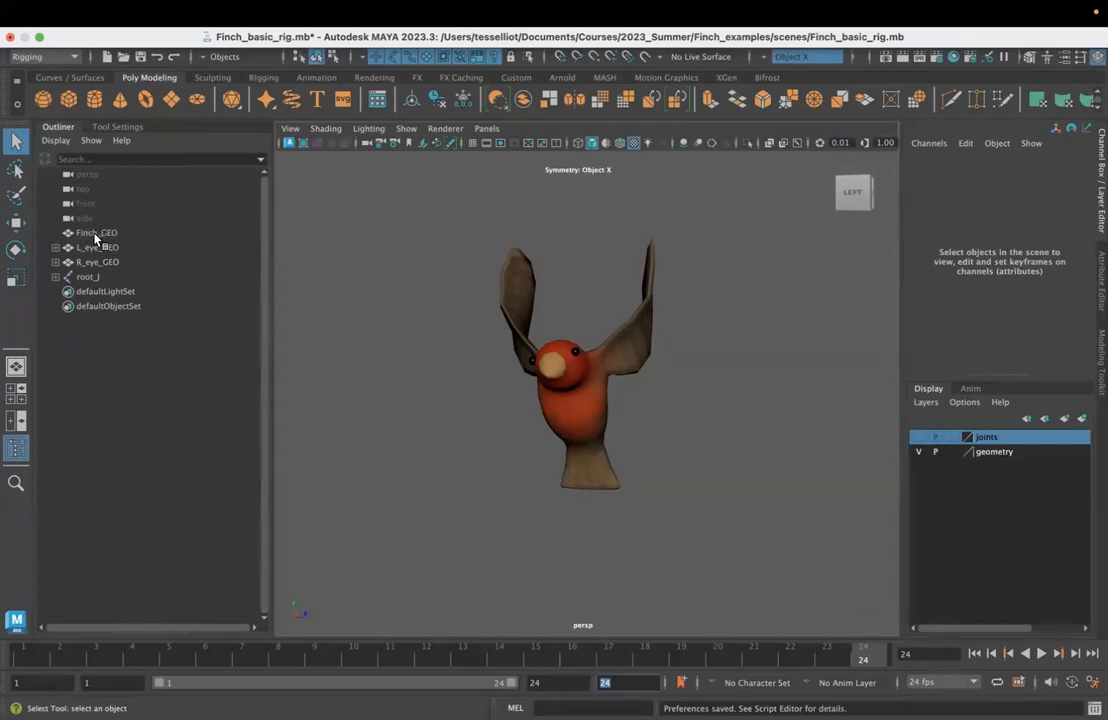
# Select the root_J joint, make the joints layer visible, and display the finch in wireframe
pyautogui.click(55, 277)
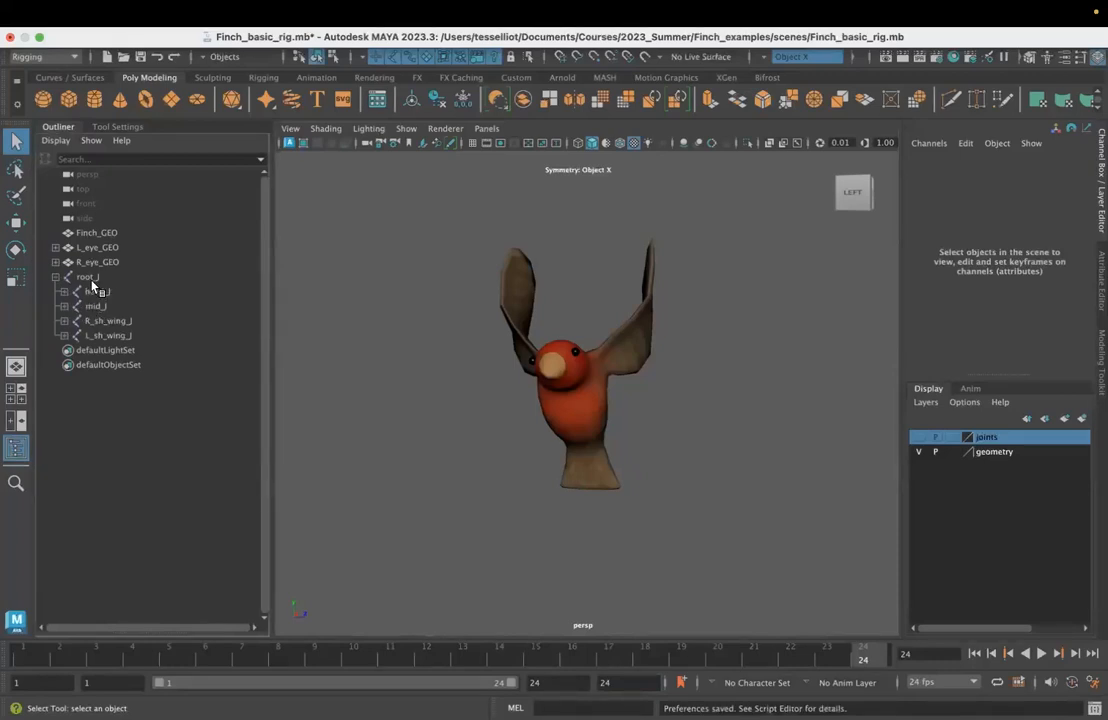
pyautogui.click(55, 277)
pyautogui.click(80, 277)
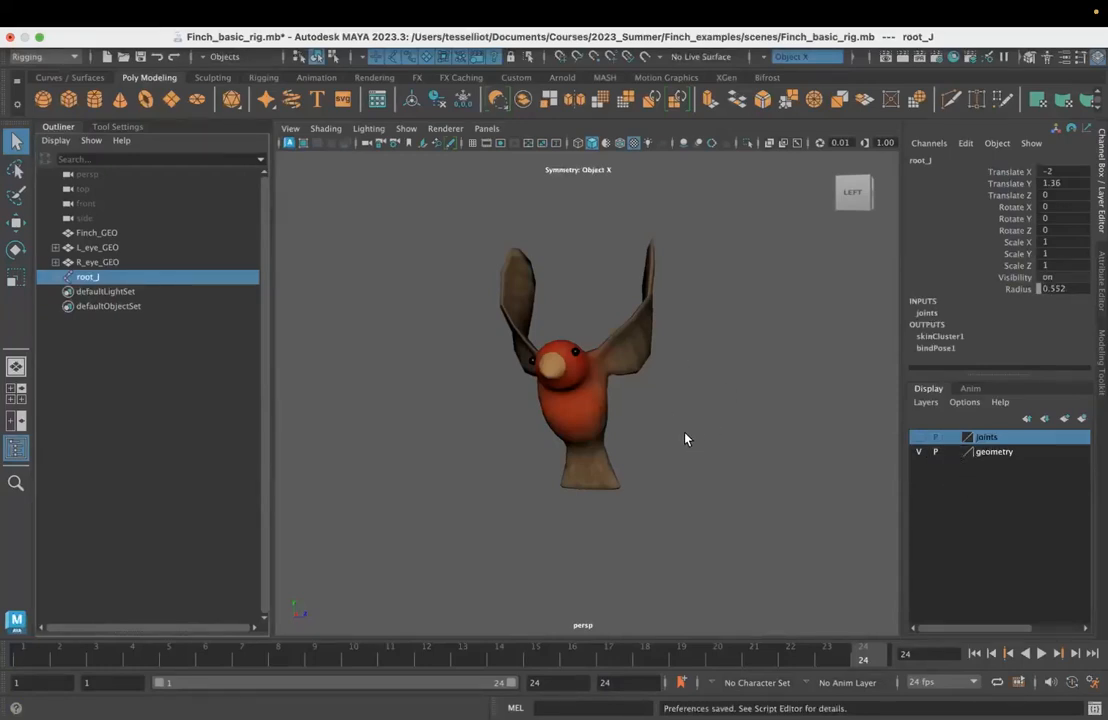
pyautogui.click(916, 439)
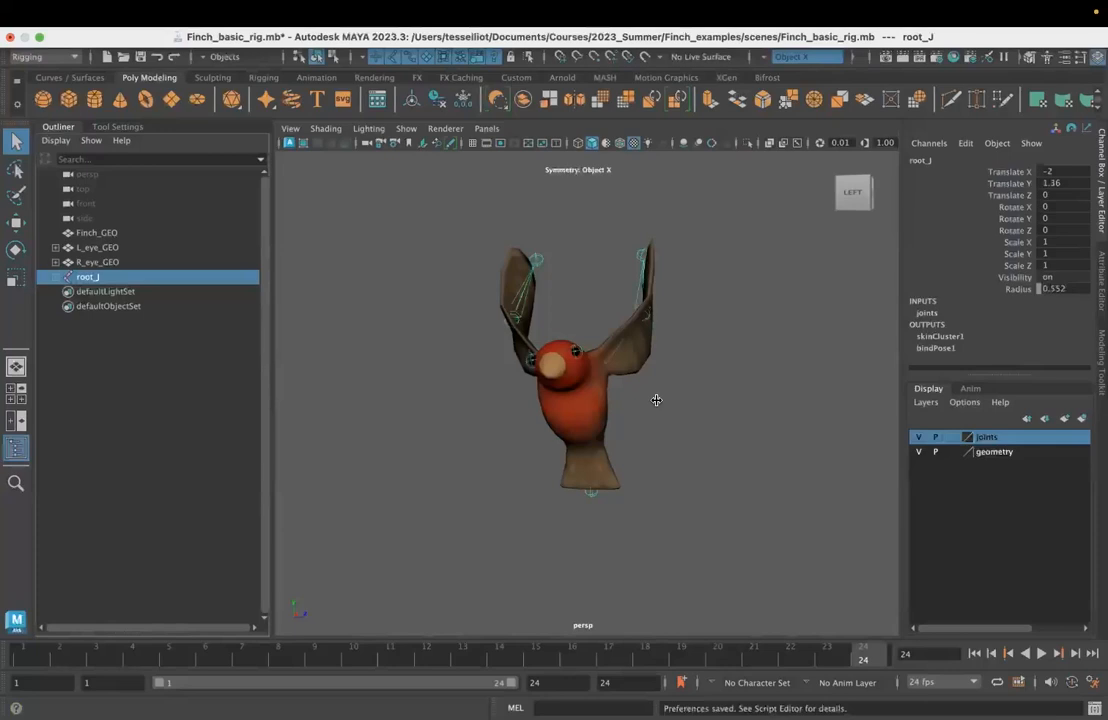
pyautogui.press('4')
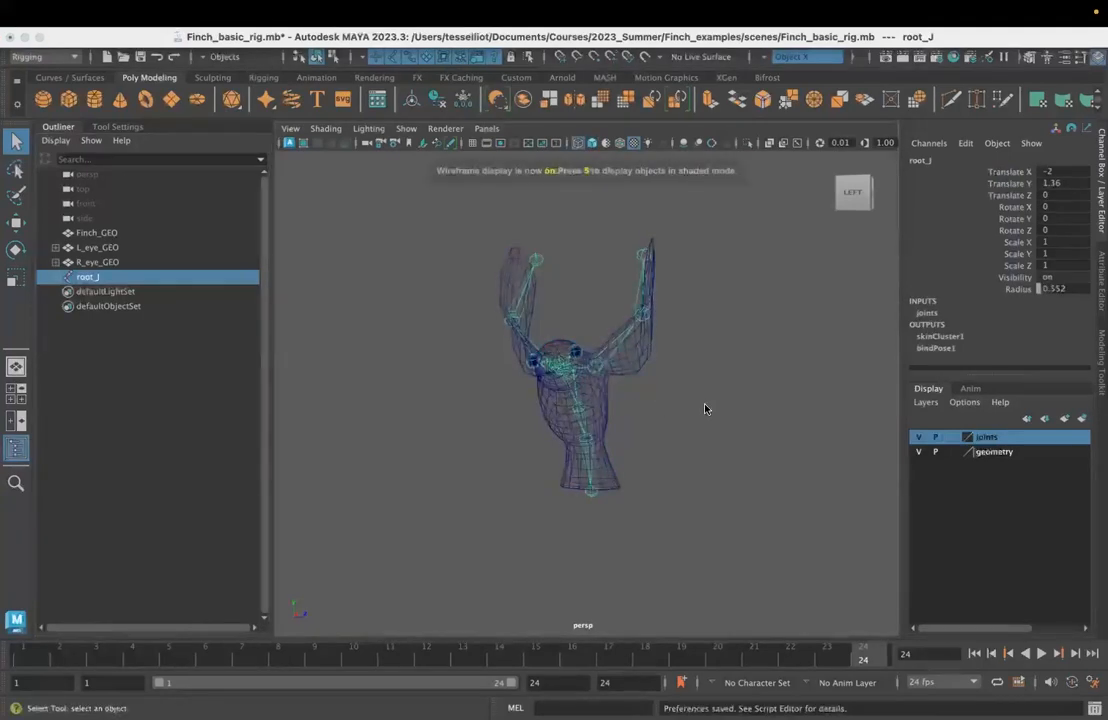
# Clear the accidental mesh selection and set the geometry layer to Reference so only the joints can be picked
pyautogui.click(634, 398)
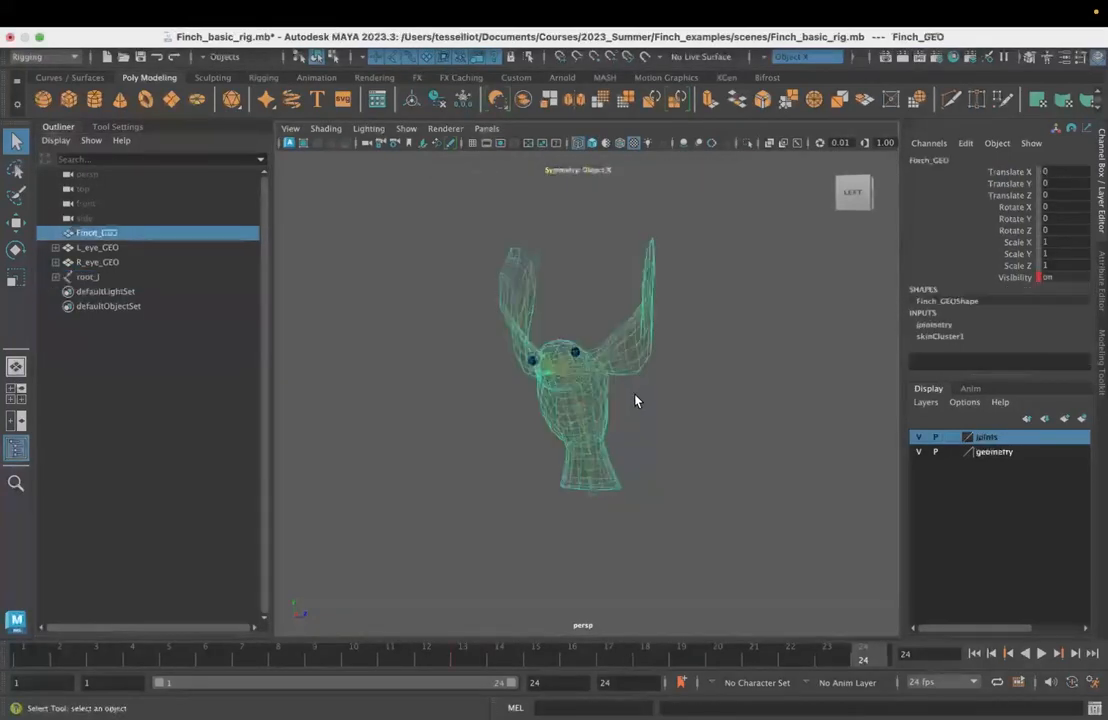
pyautogui.click(655, 433)
pyautogui.click(628, 364)
pyautogui.click(764, 429)
pyautogui.keyDown('alt'); pyautogui.moveTo(748, 437); pyautogui.dragTo(720, 443); pyautogui.keyUp('alt')
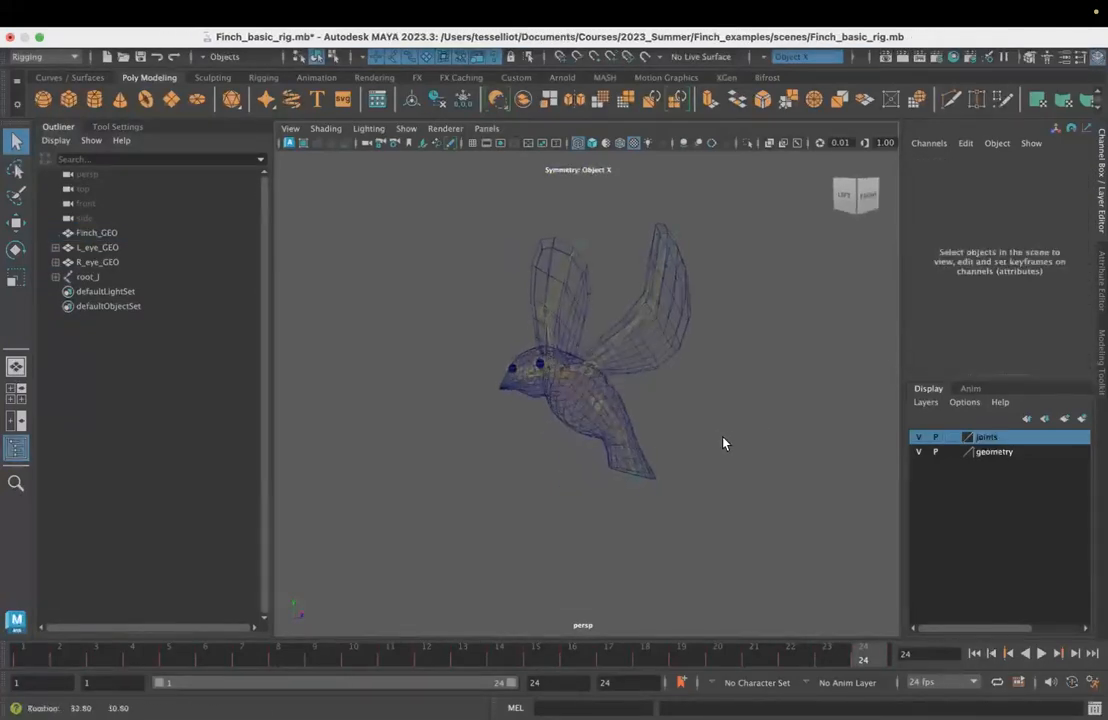
pyautogui.click(952, 452)
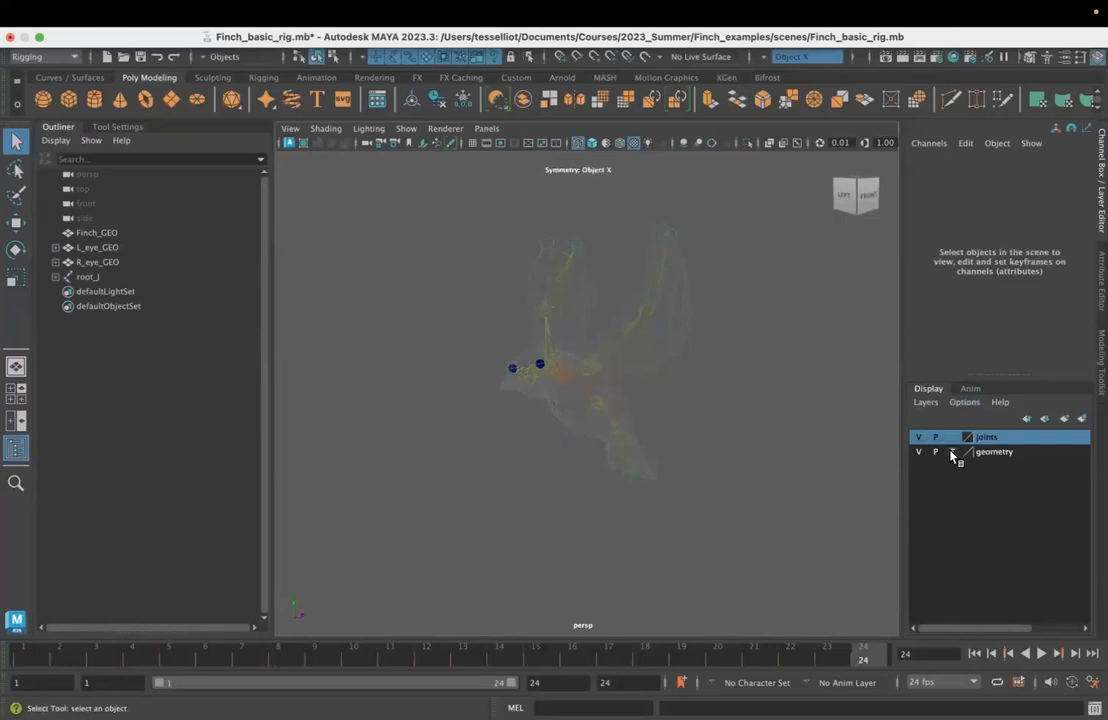
pyautogui.click(952, 452)
# Select the left shoulder wing joint in the viewport, followed by the right one, R_sh_wing_J
pyautogui.keyDown('alt'); pyautogui.moveTo(514, 485); pyautogui.dragTo(575, 441); pyautogui.keyUp('alt')
pyautogui.click(601, 371)
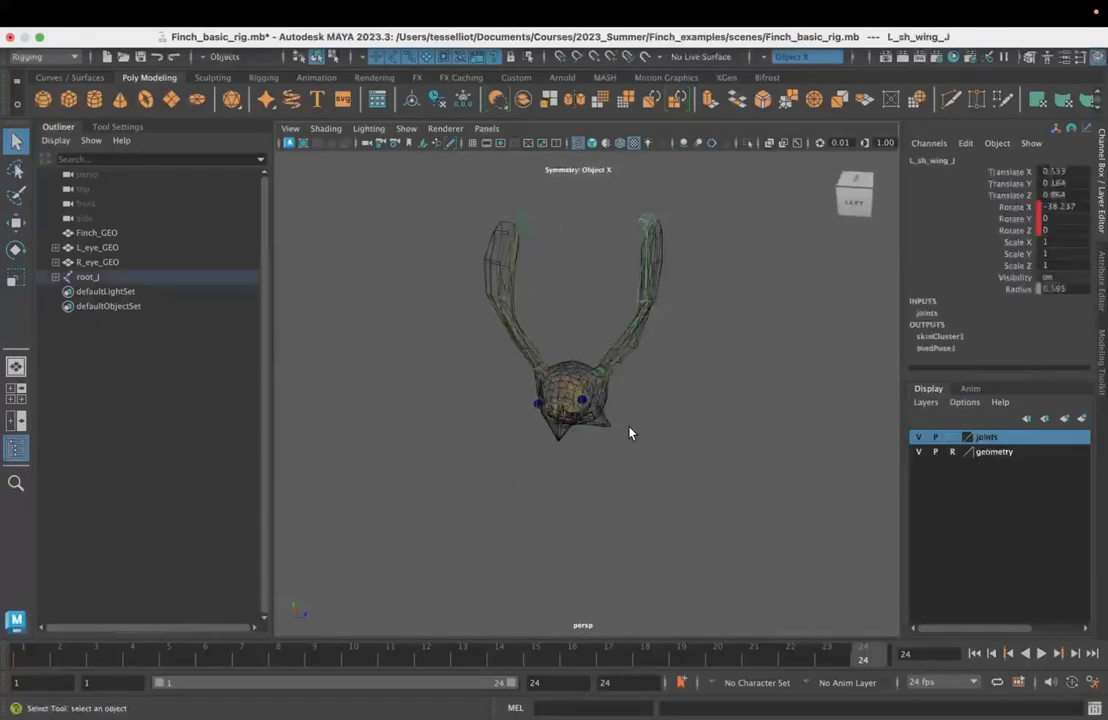
pyautogui.click(541, 378)
# Play the wireframe wing flap from frame 1, stop it mid-cycle, and inspect the wing pose from another angle
pyautogui.click(976, 653)
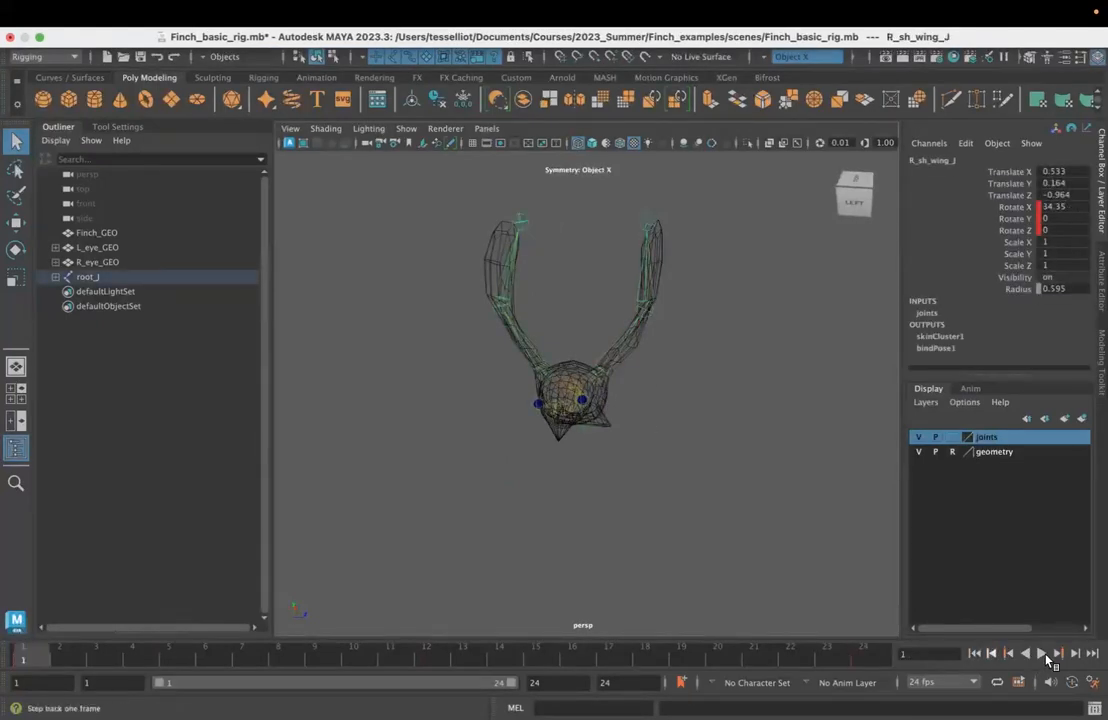
pyautogui.click(1045, 656)
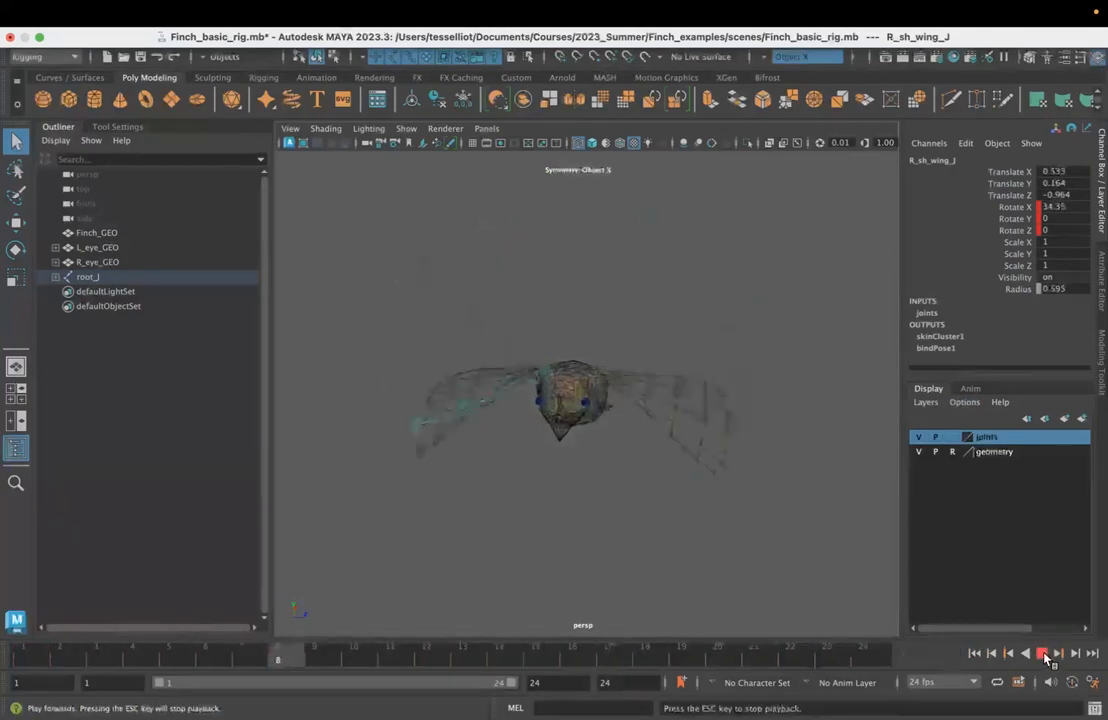
pyautogui.click(1045, 655)
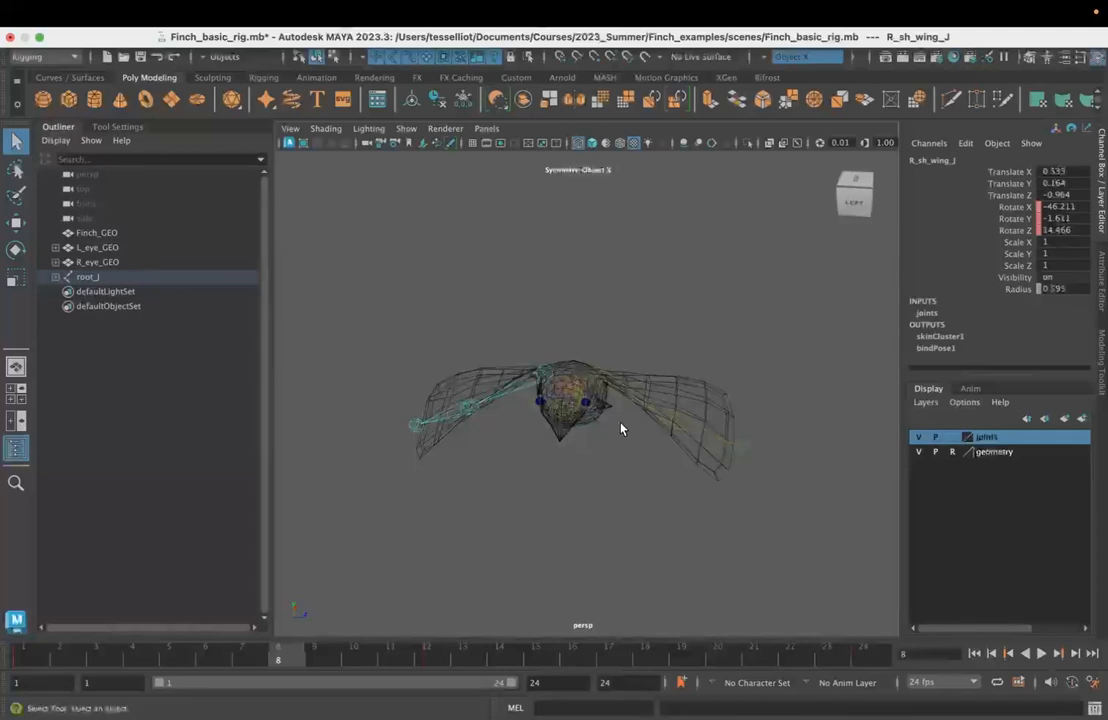
pyautogui.keyDown('alt'); pyautogui.moveTo(650, 506); pyautogui.dragTo(638, 453); pyautogui.keyUp('alt')
pyautogui.keyDown('alt'); pyautogui.moveTo(608, 554); pyautogui.dragTo(546, 421); pyautogui.keyUp('alt')
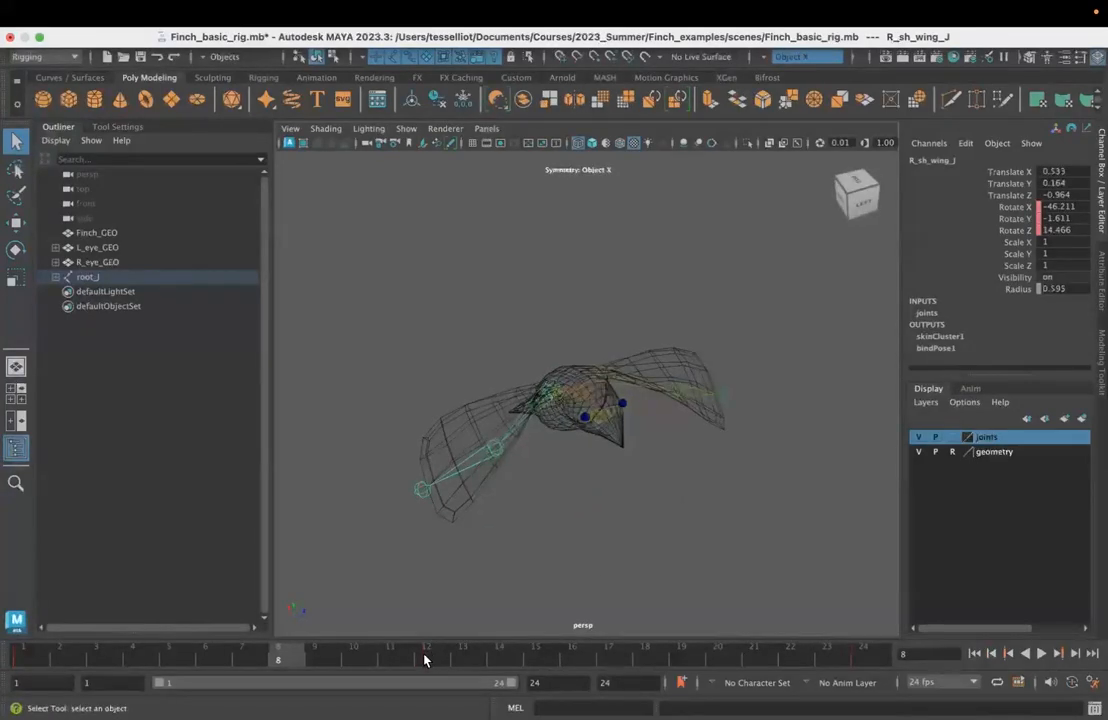
# Compare the right shoulder wing joint's poses at frames 1, 12 and 24, and return to frame 1
pyautogui.click(977, 654)
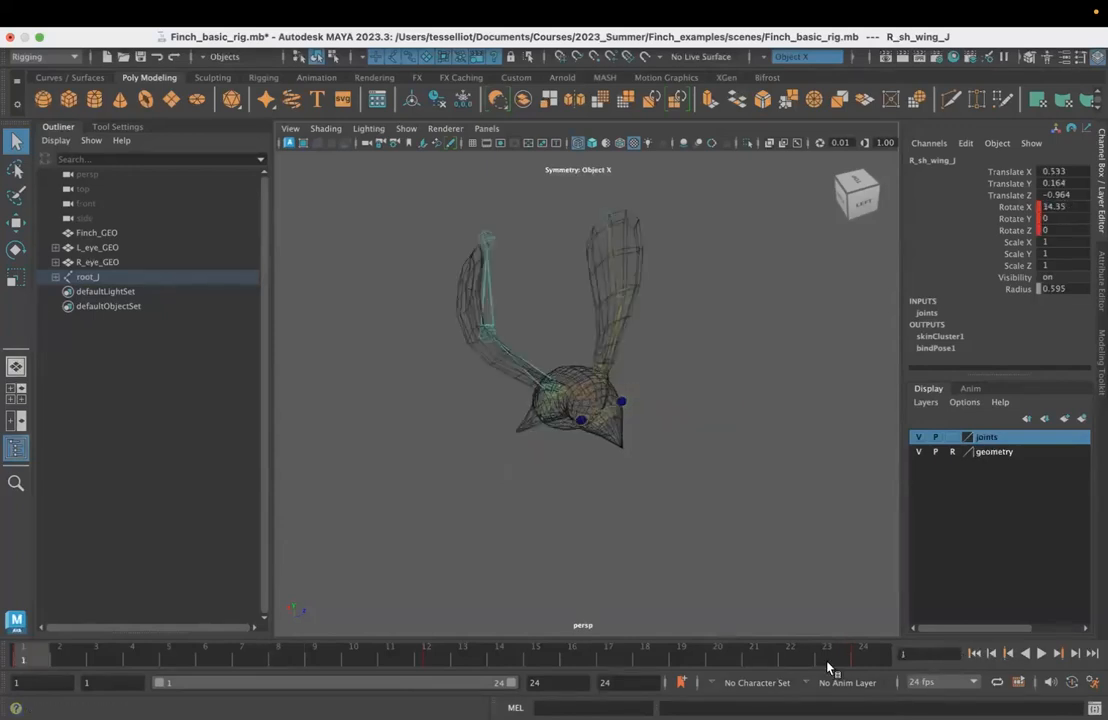
pyautogui.click(1091, 654)
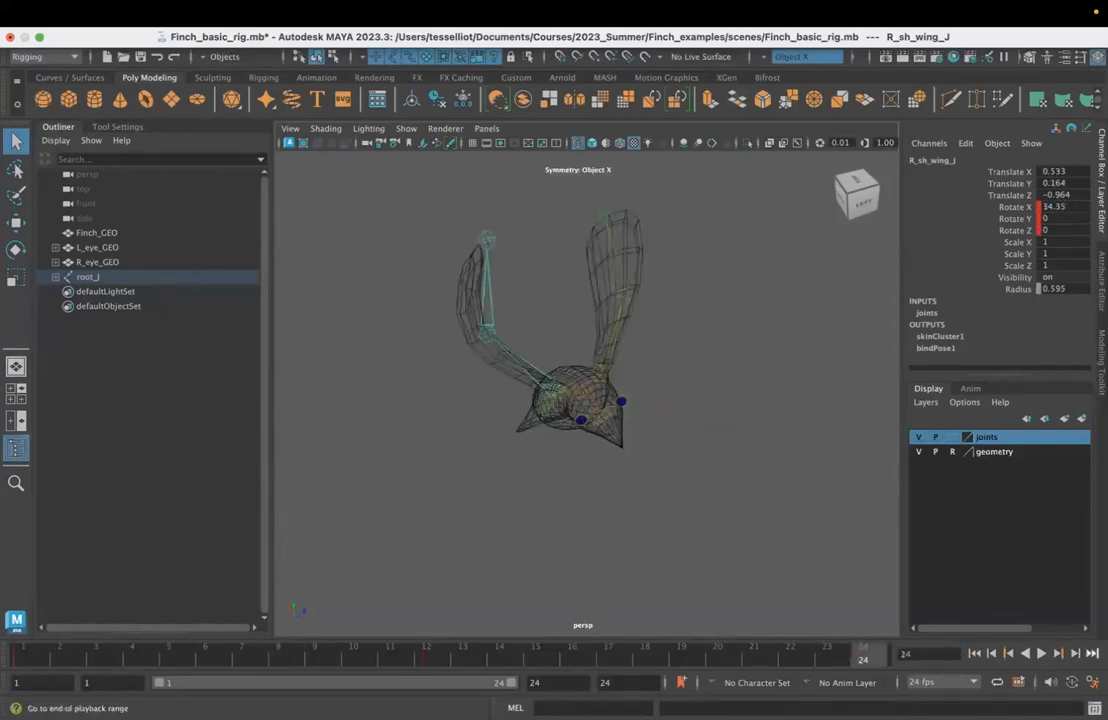
pyautogui.click(975, 654)
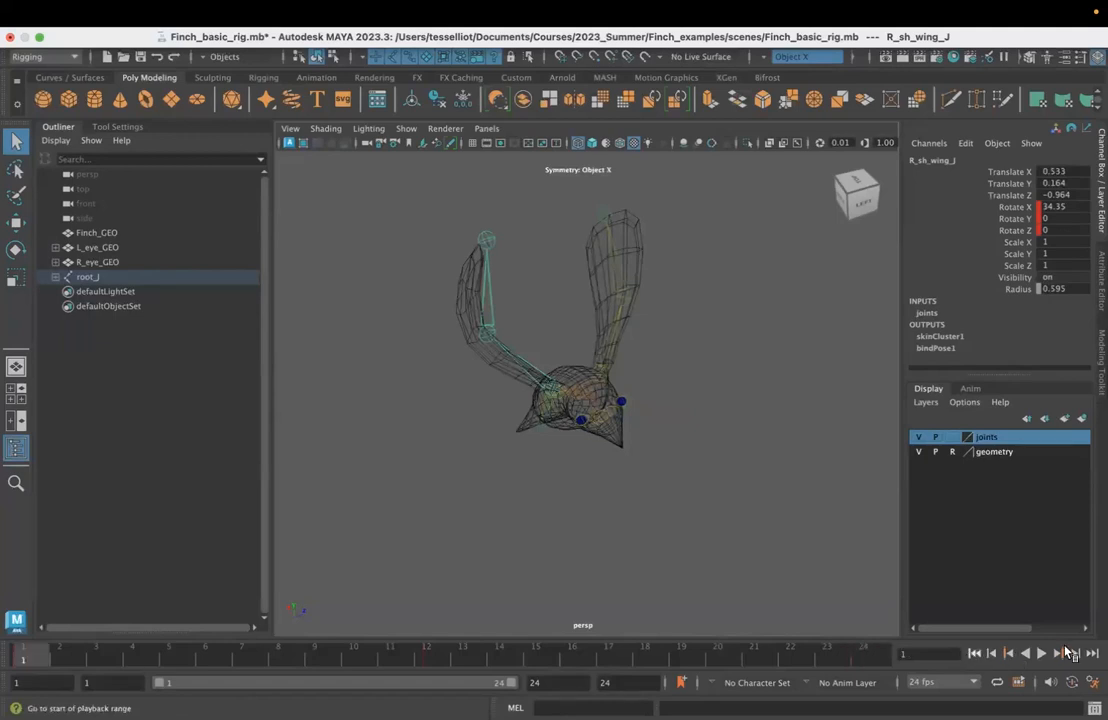
pyautogui.click(1091, 654)
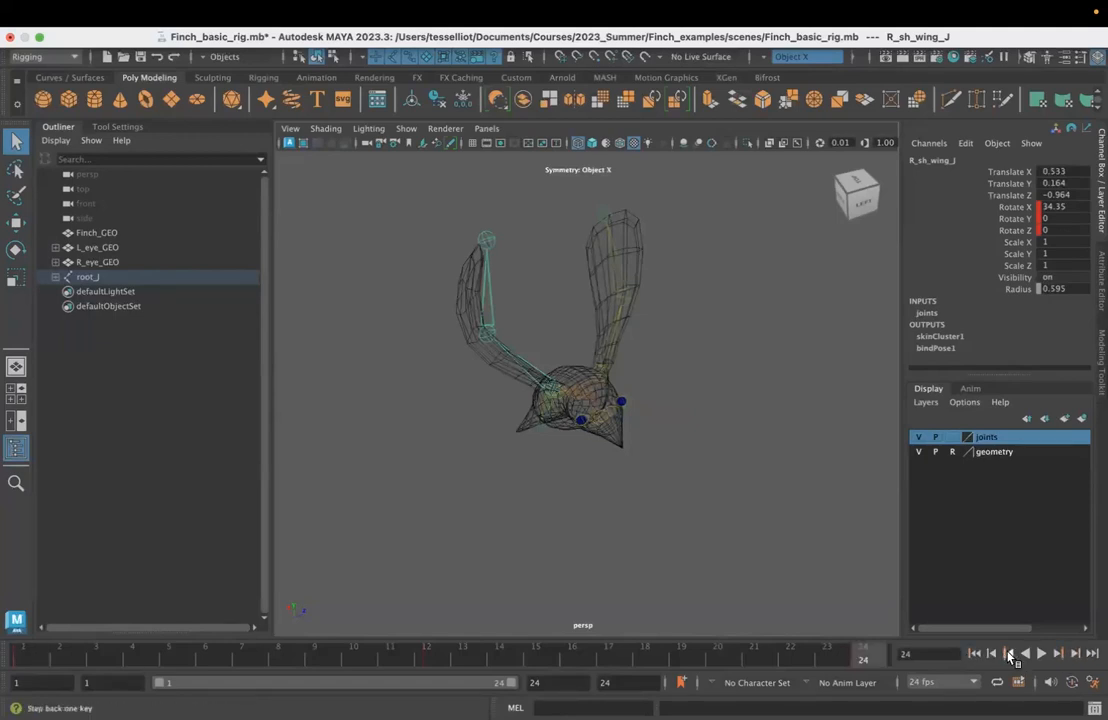
pyautogui.click(1059, 654)
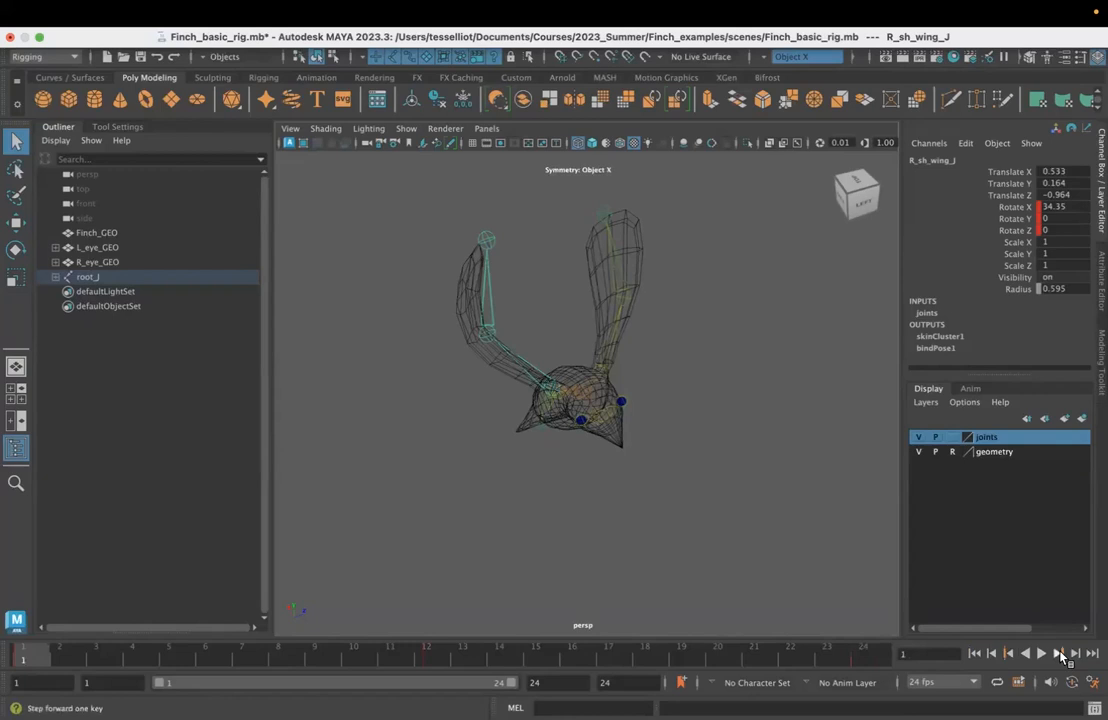
pyautogui.click(1059, 654)
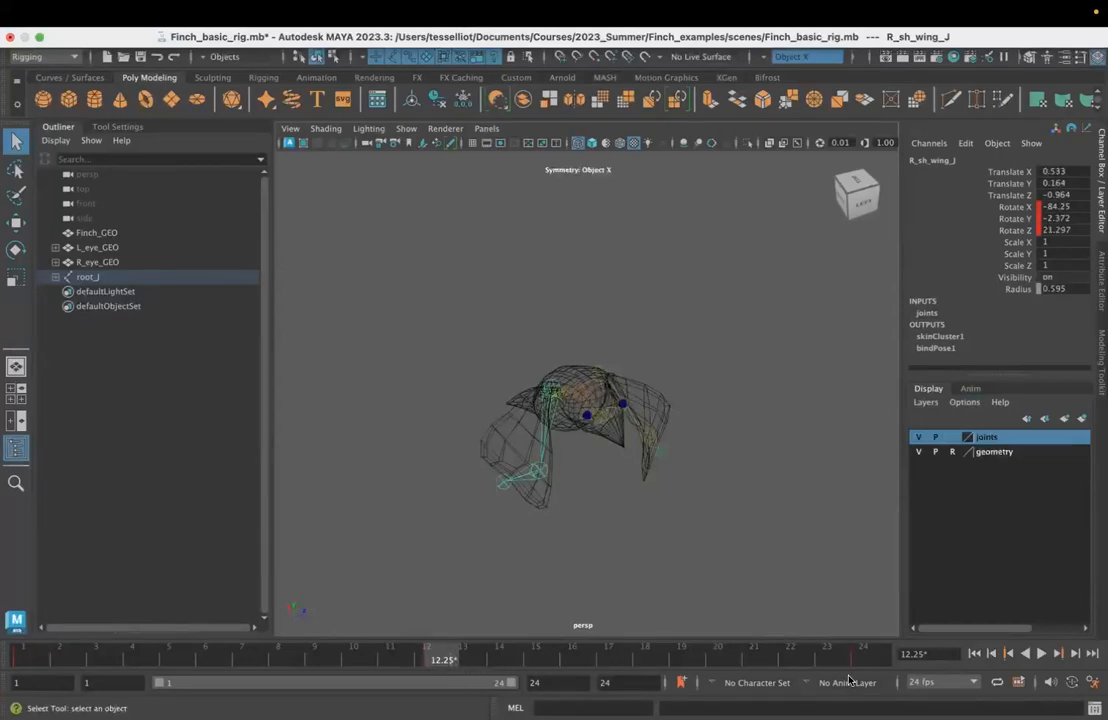
pyautogui.click(876, 654)
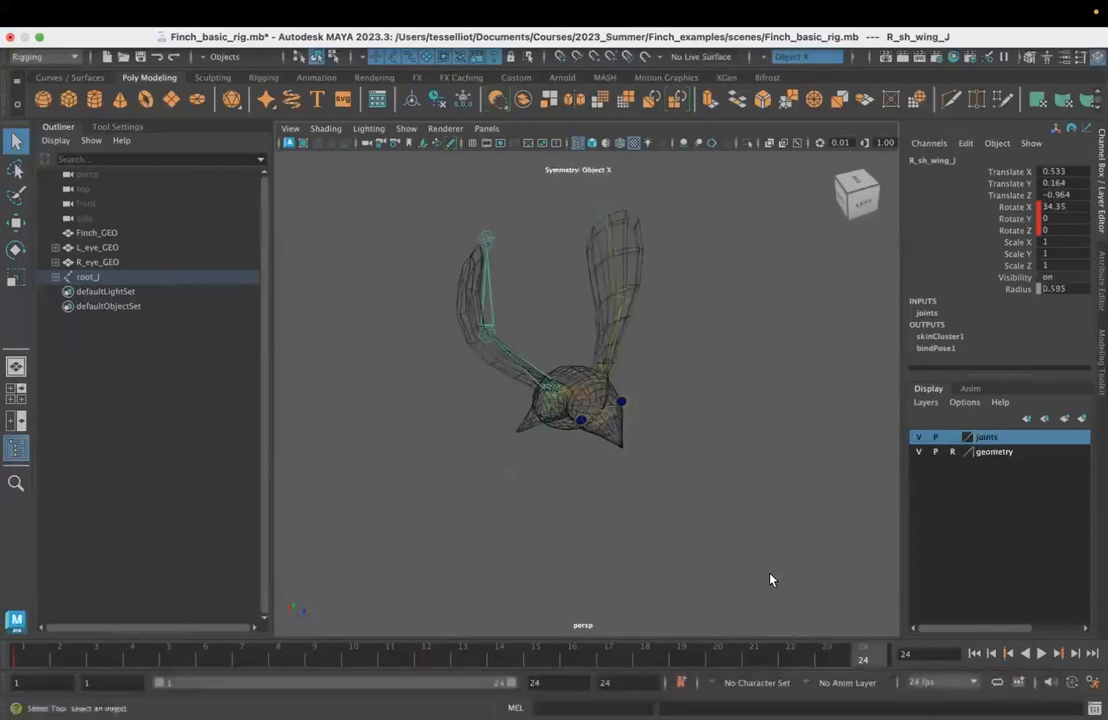
pyautogui.click(36, 652)
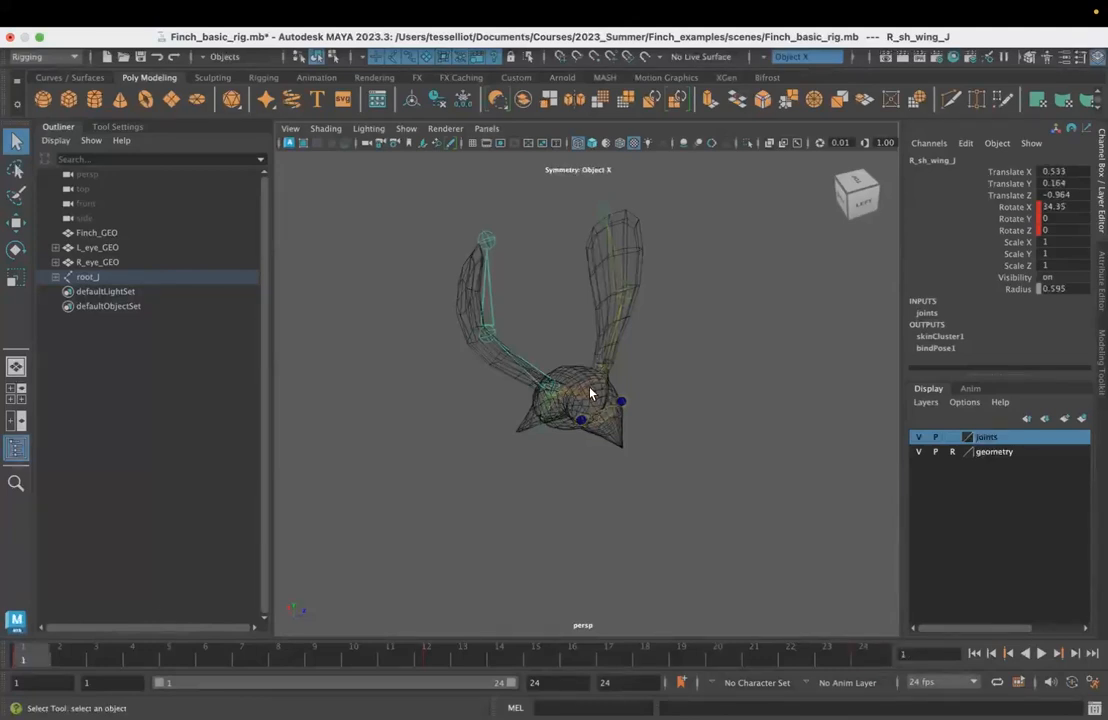
# Activate the Rotate tool on R_sh_wing_J and check its Rotate X and Rotate Z channels, leaving Rotate Z highlighted
pyautogui.keyDown('alt'); pyautogui.moveTo(712, 412); pyautogui.dragTo(880, 322); pyautogui.keyUp('alt')
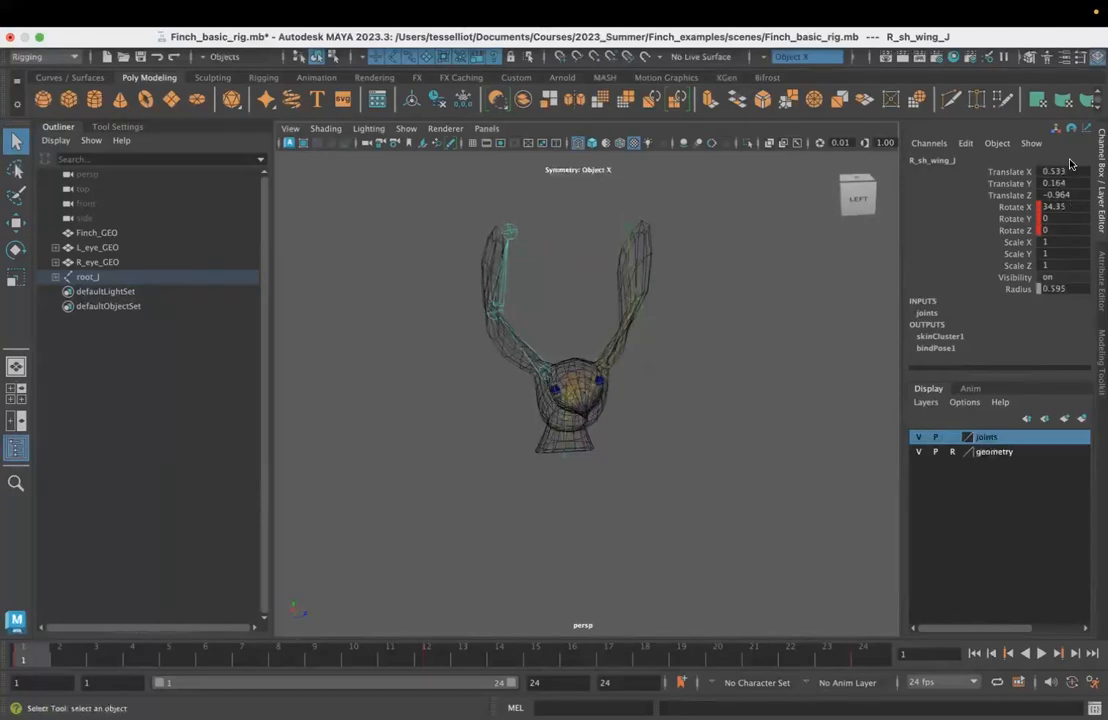
pyautogui.press('e')
pyautogui.click(1013, 229)
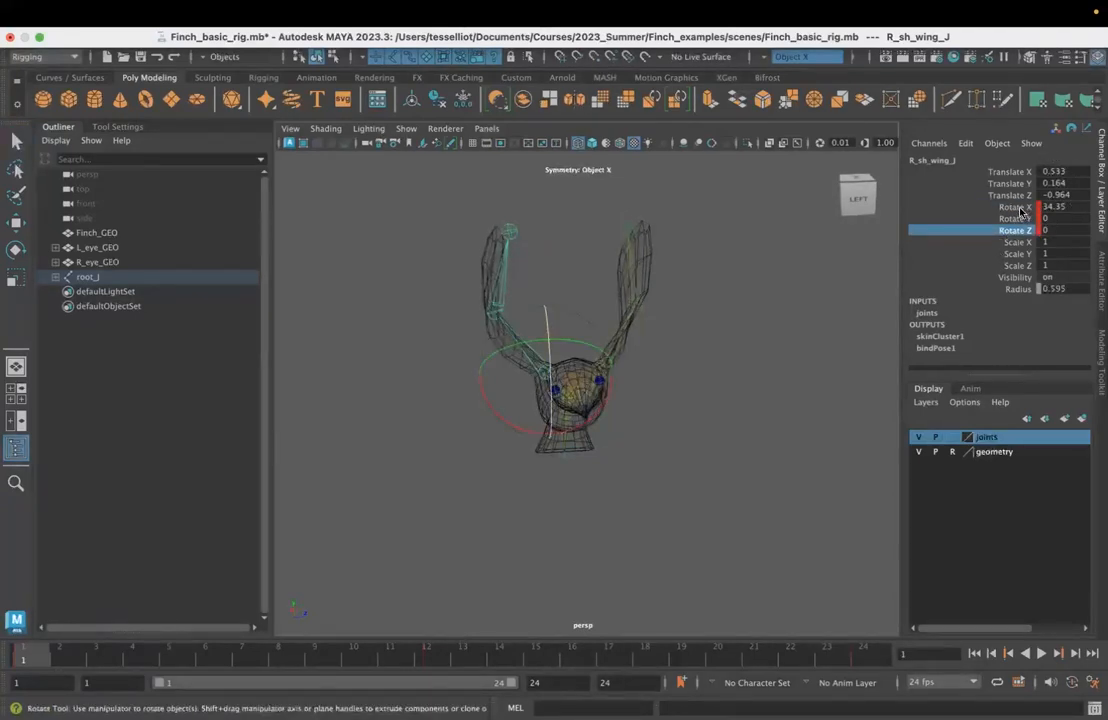
pyautogui.click(1019, 208)
pyautogui.click(1014, 230)
# Play the wing flap up close to examine the shoulder rotation, stop it, and return to frame 1
pyautogui.scroll(3, 598, 413)
pyautogui.scroll(5, 630, 440)
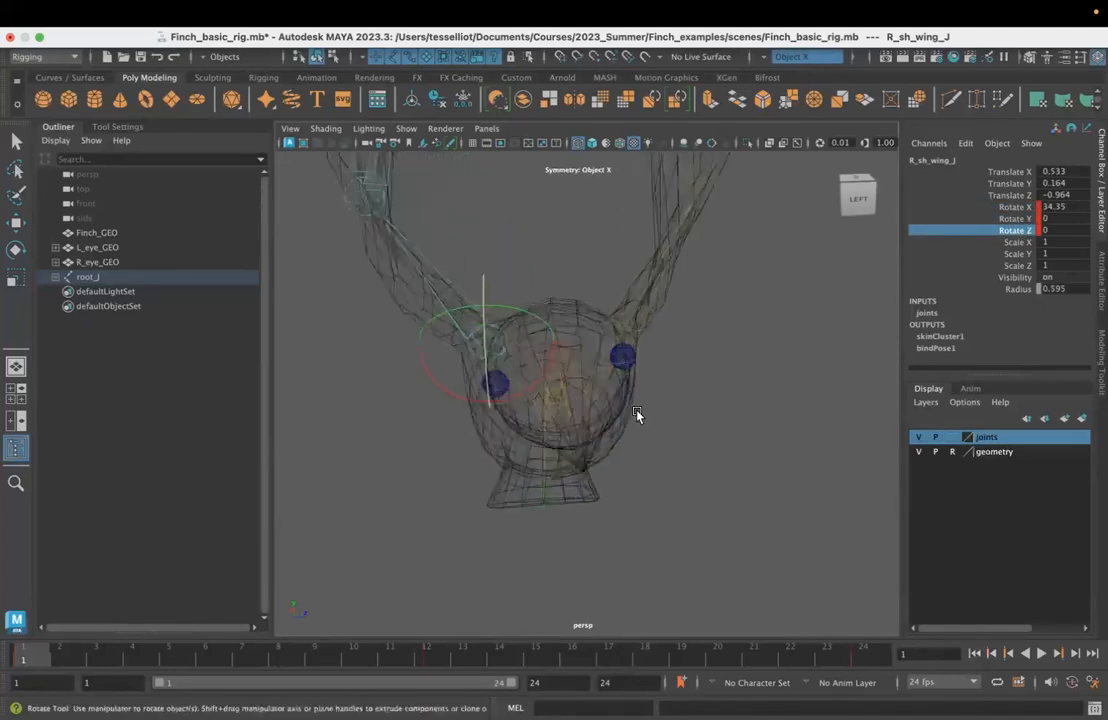
pyautogui.click(1041, 653)
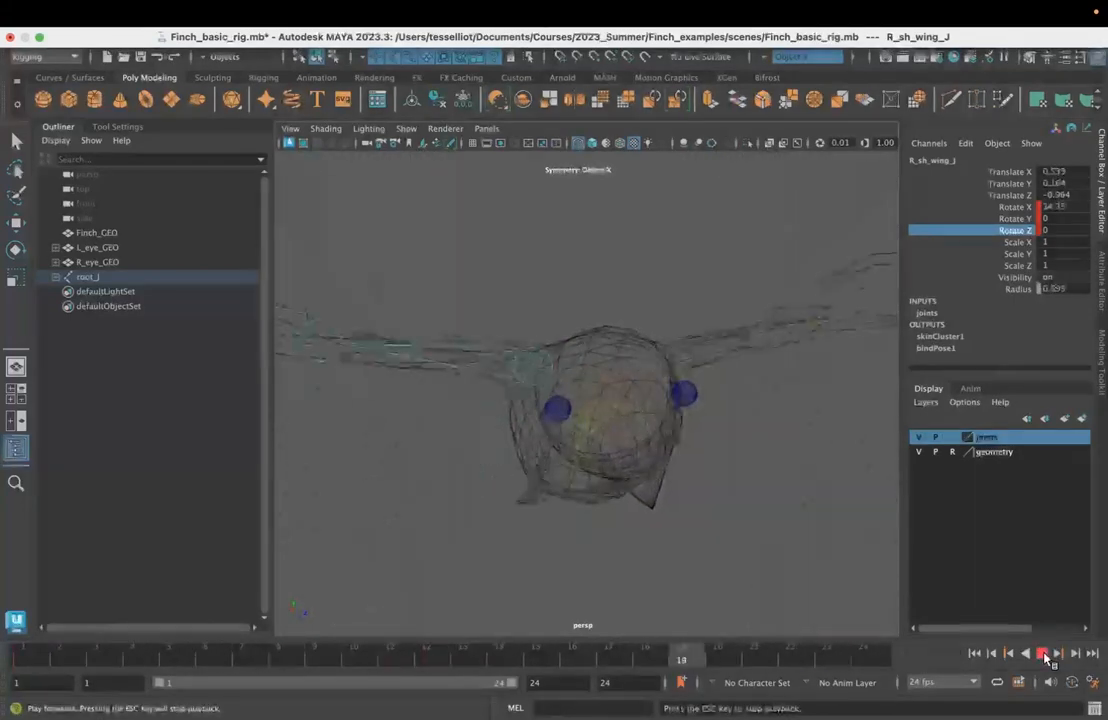
pyautogui.click(1043, 653)
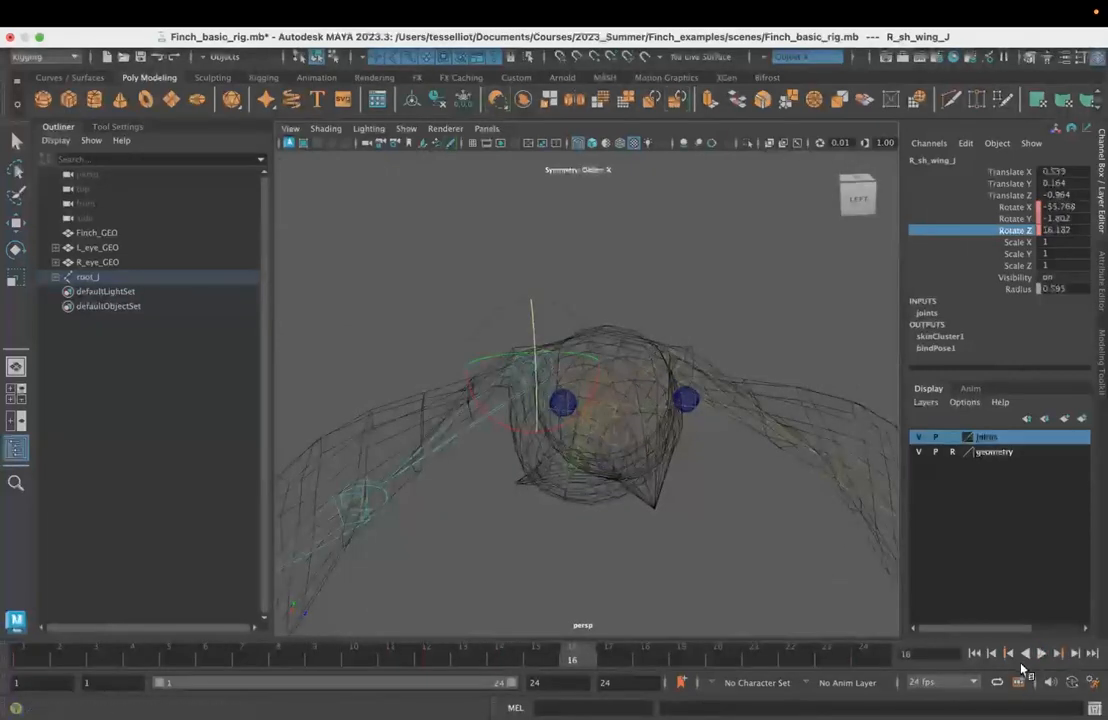
pyautogui.click(975, 655)
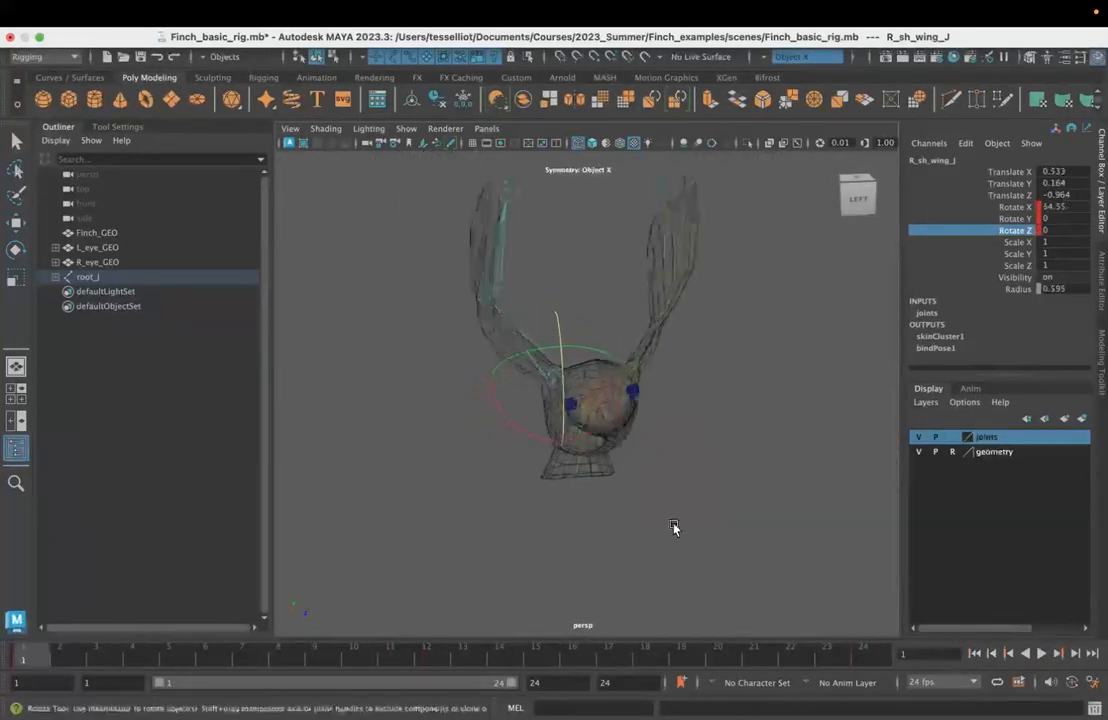
# Switch to the Select tool and deselect the right shoulder wing joint
pyautogui.keyDown('alt'); pyautogui.moveTo(723, 477); pyautogui.dragTo(450, 507); pyautogui.keyUp('alt')
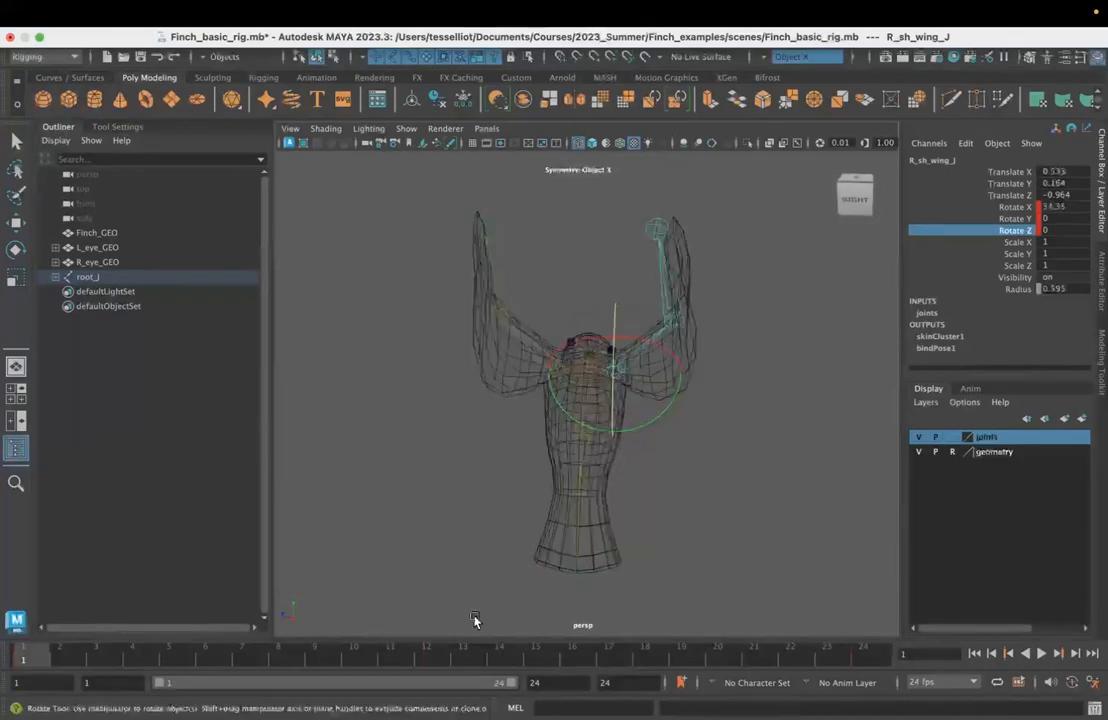
pyautogui.press('q')
pyautogui.click(413, 453)
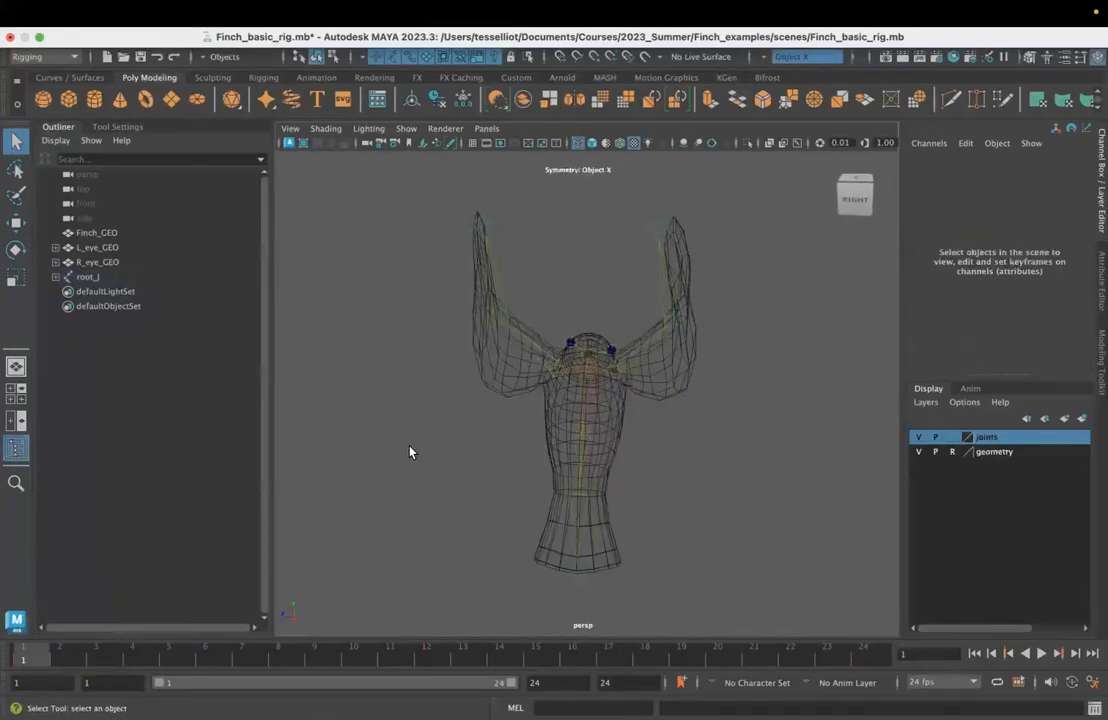
# Display the finch with textured shading, play the wing flap to examine it from the front, stop it, and return to frame 1
pyautogui.keyDown('alt'); pyautogui.moveTo(413, 455); pyautogui.dragTo(511, 449); pyautogui.keyUp('alt')
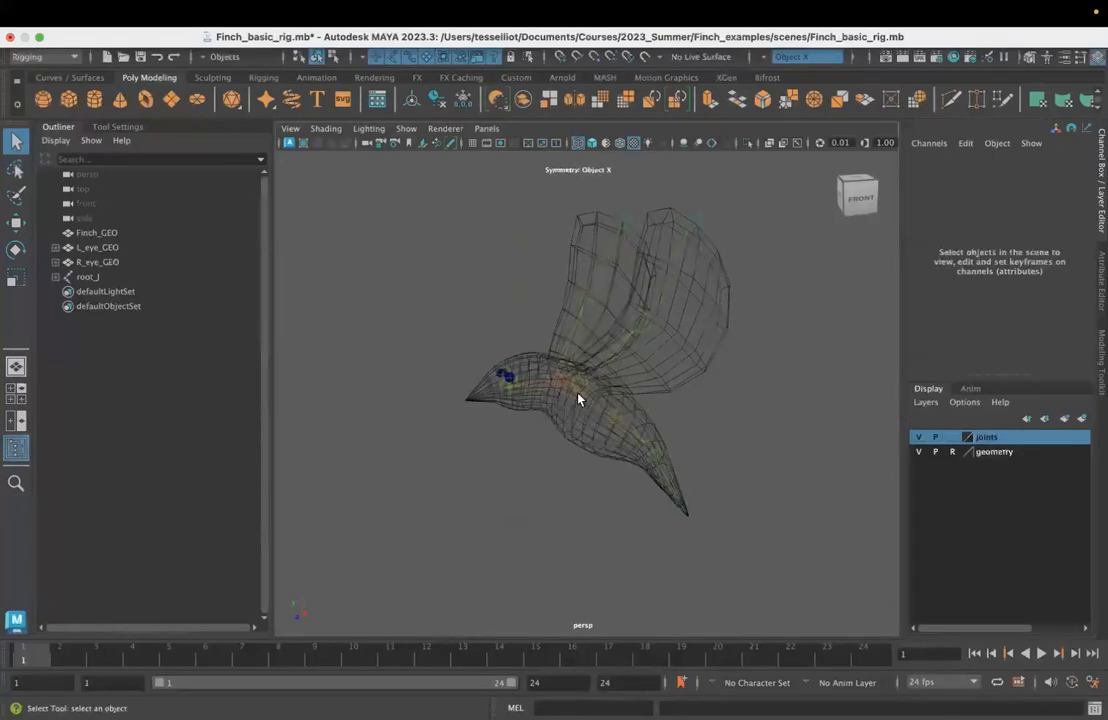
pyautogui.press('6')
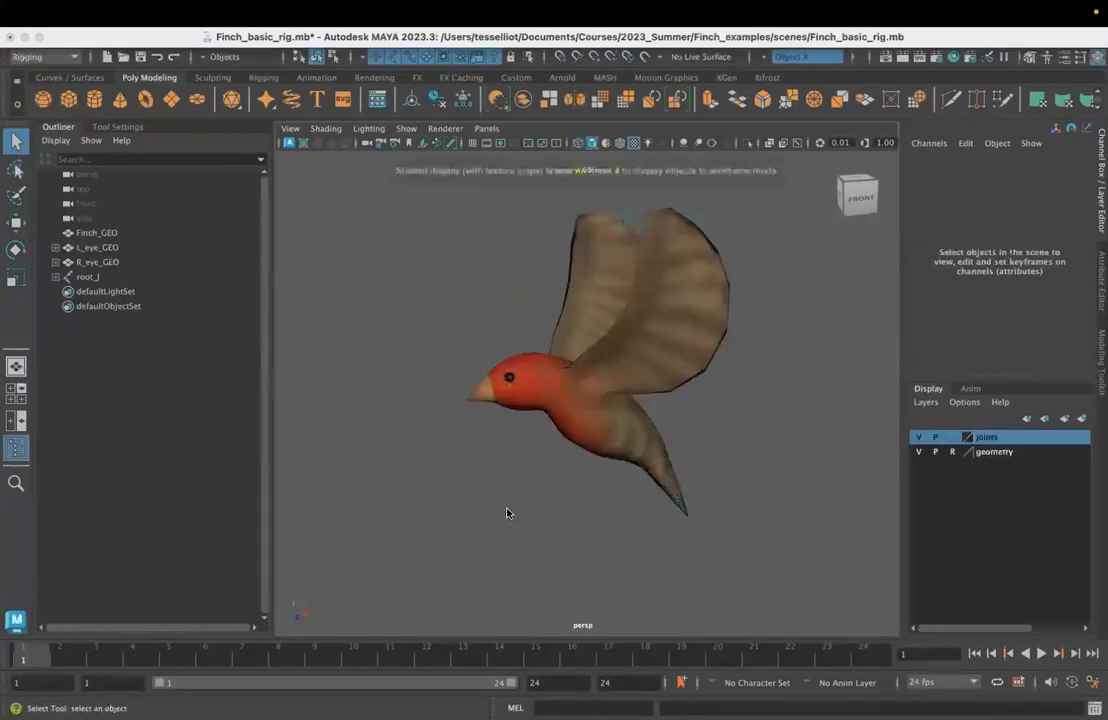
pyautogui.click(1041, 654)
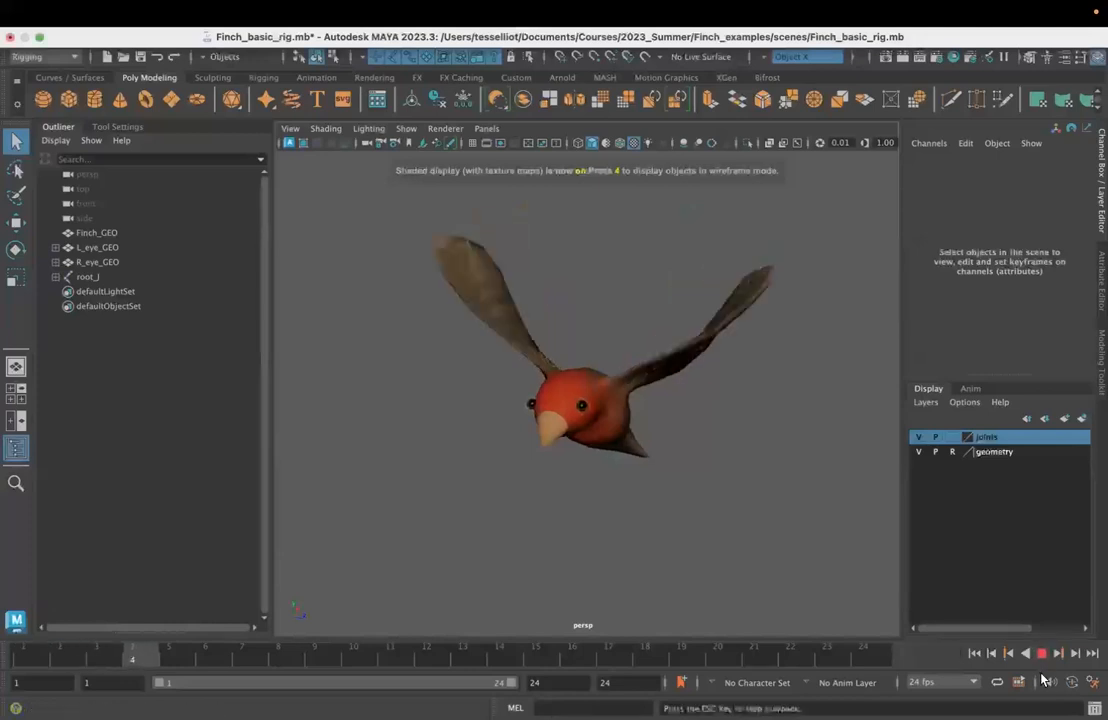
pyautogui.keyDown('alt'); pyautogui.moveTo(574, 490); pyautogui.dragTo(728, 508); pyautogui.keyUp('alt')
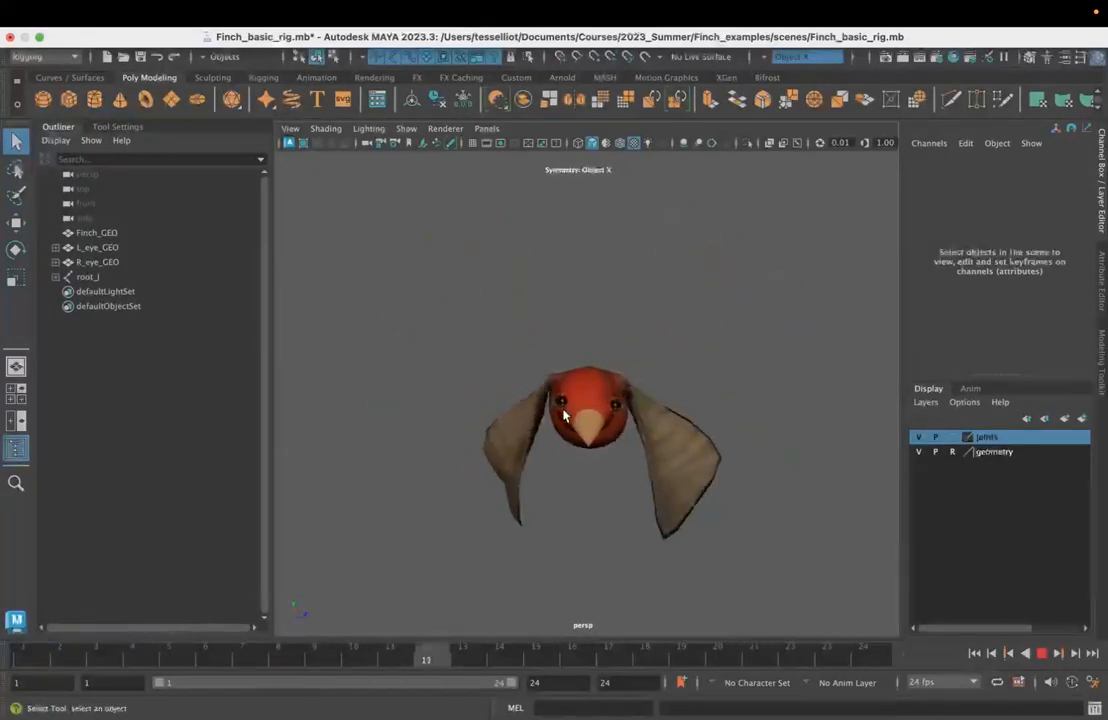
pyautogui.click(1039, 654)
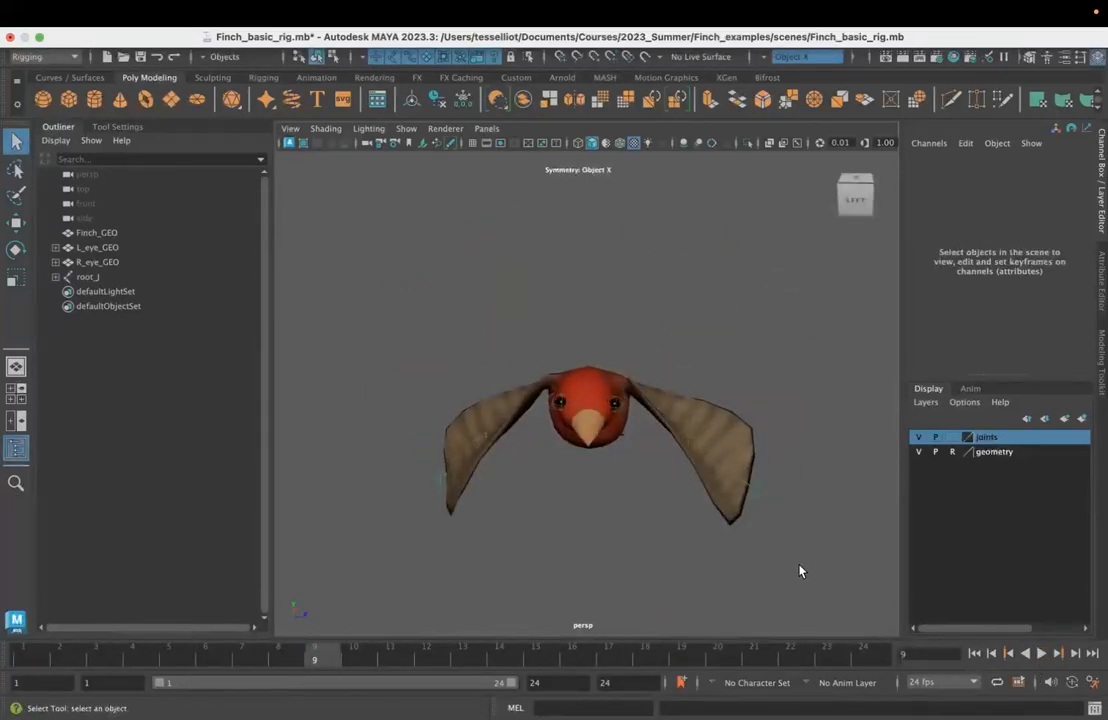
pyautogui.click(974, 653)
pyautogui.moveTo(605, 490)
pyautogui.keyDown('alt'); pyautogui.mouseDown()
pyautogui.moveTo(618, 507)
pyautogui.moveTo(685, 500)
pyautogui.moveTo(720, 477)
pyautogui.moveTo(675, 463)
pyautogui.moveTo(423, 477)
pyautogui.moveTo(569, 507)
pyautogui.moveTo(612, 499)
pyautogui.mouseUp(); pyautogui.keyUp('alt')
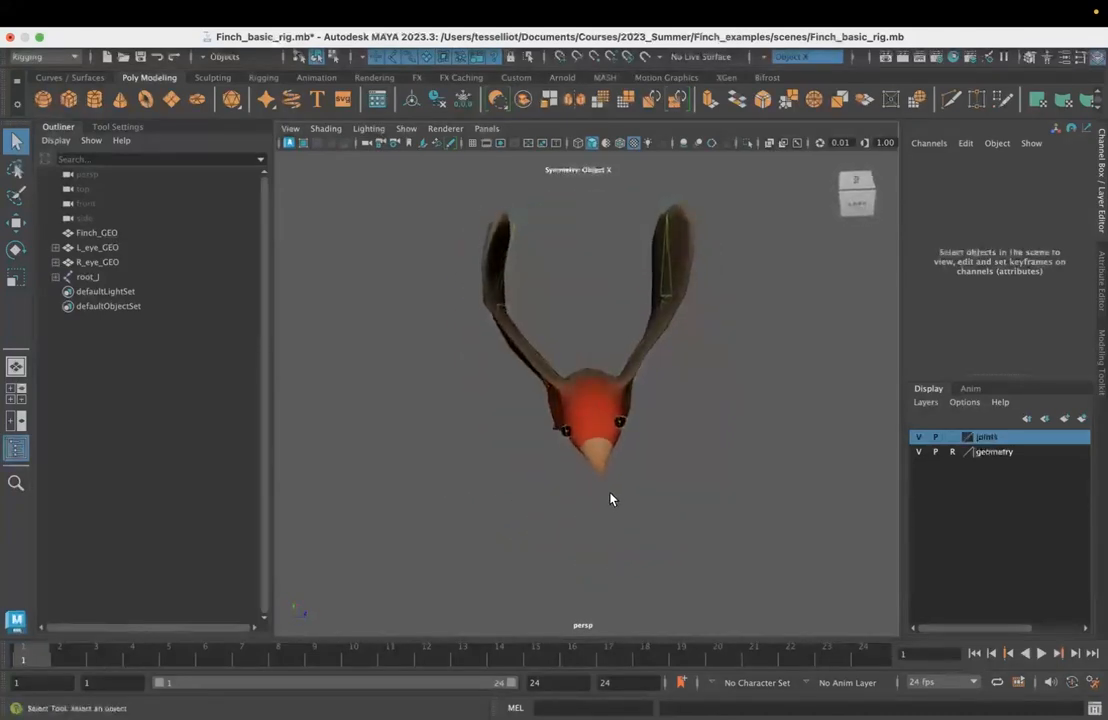